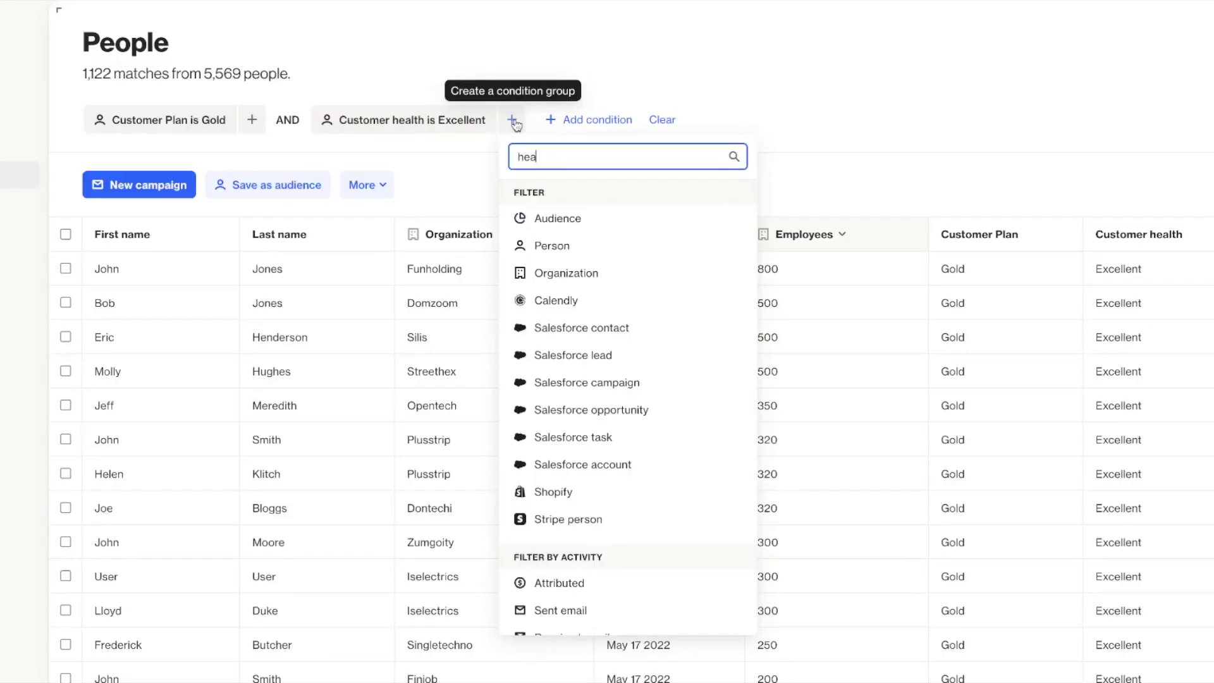
- Add a Customer health is Good condition and switch the filter connector from AND to OR
type("th")
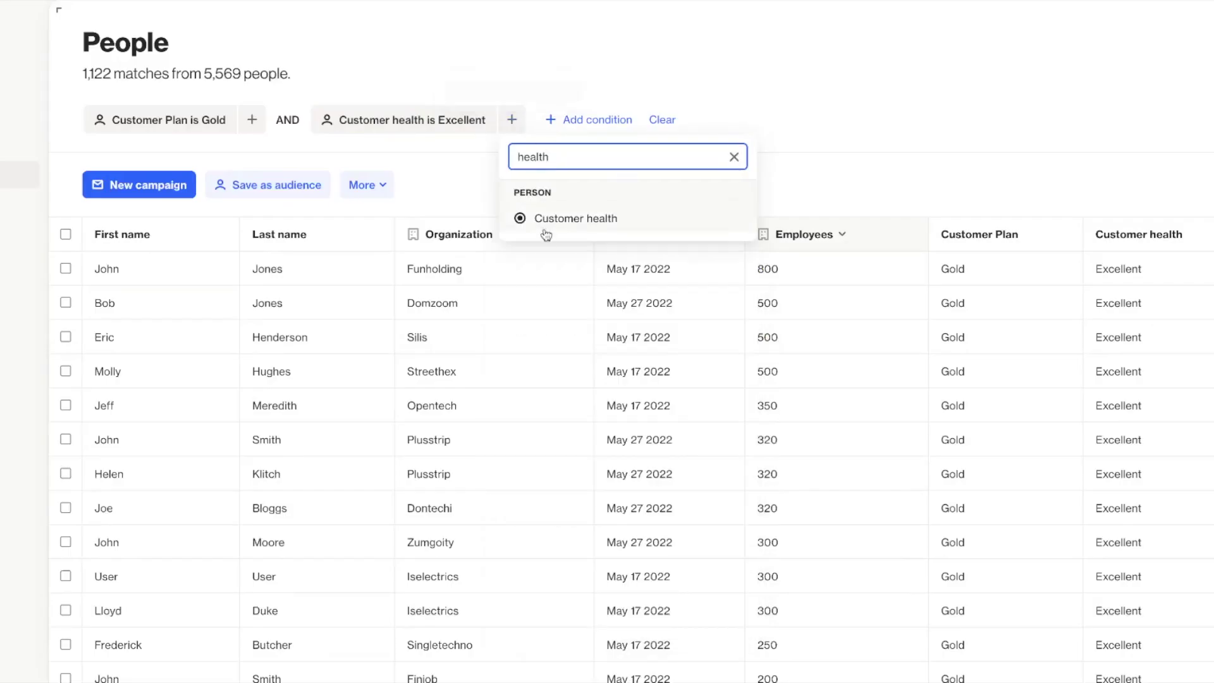
left_click(549, 227)
left_click(609, 195)
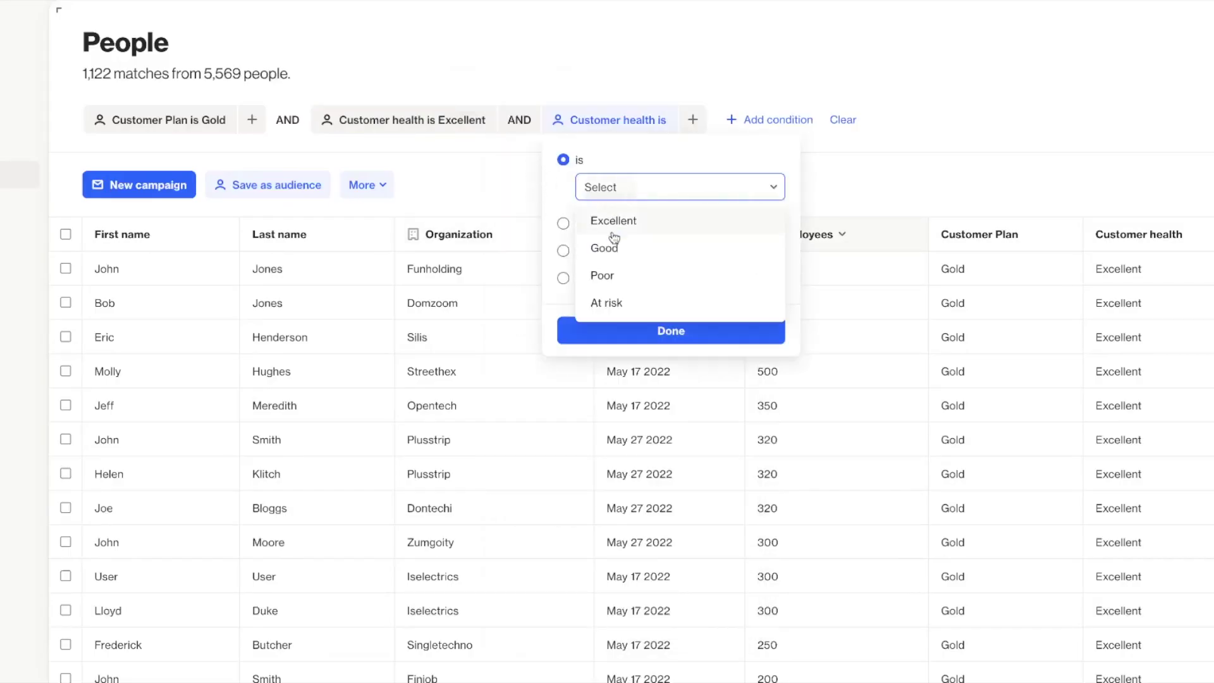
left_click(604, 248)
left_click(671, 331)
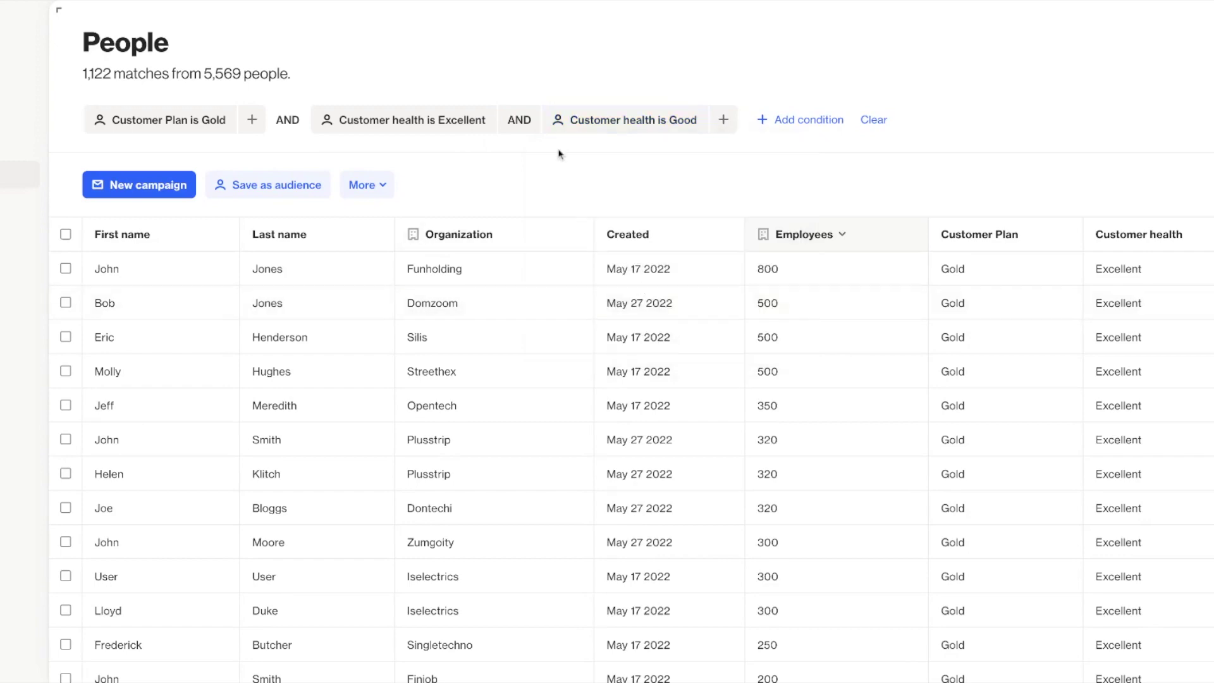
left_click(520, 122)
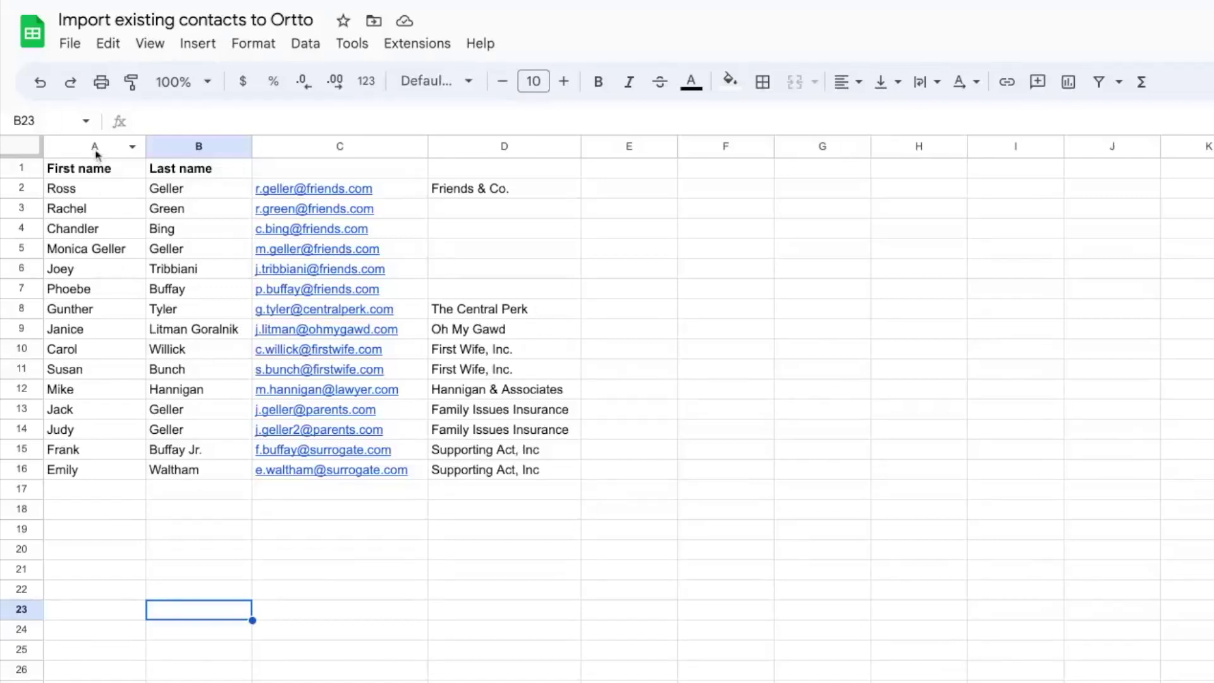
- Add Email and Name headers in C1 and D1, and fill Friends & Co. down to D7
left_click(93, 175)
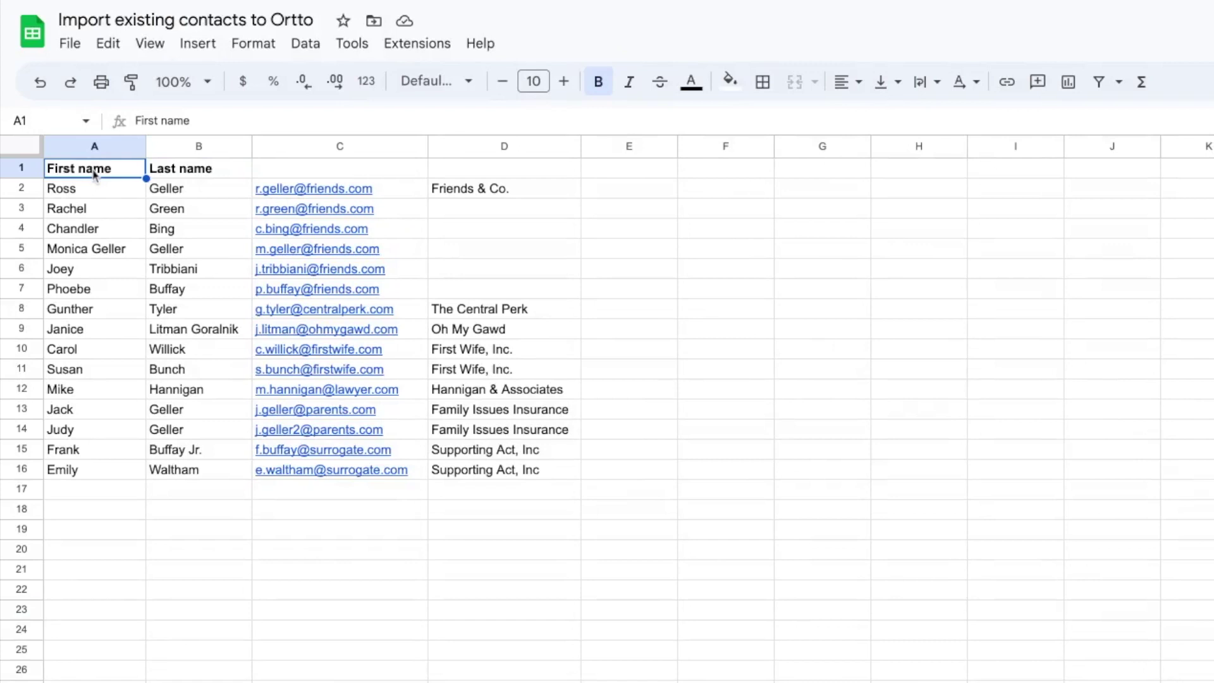
key("Right")
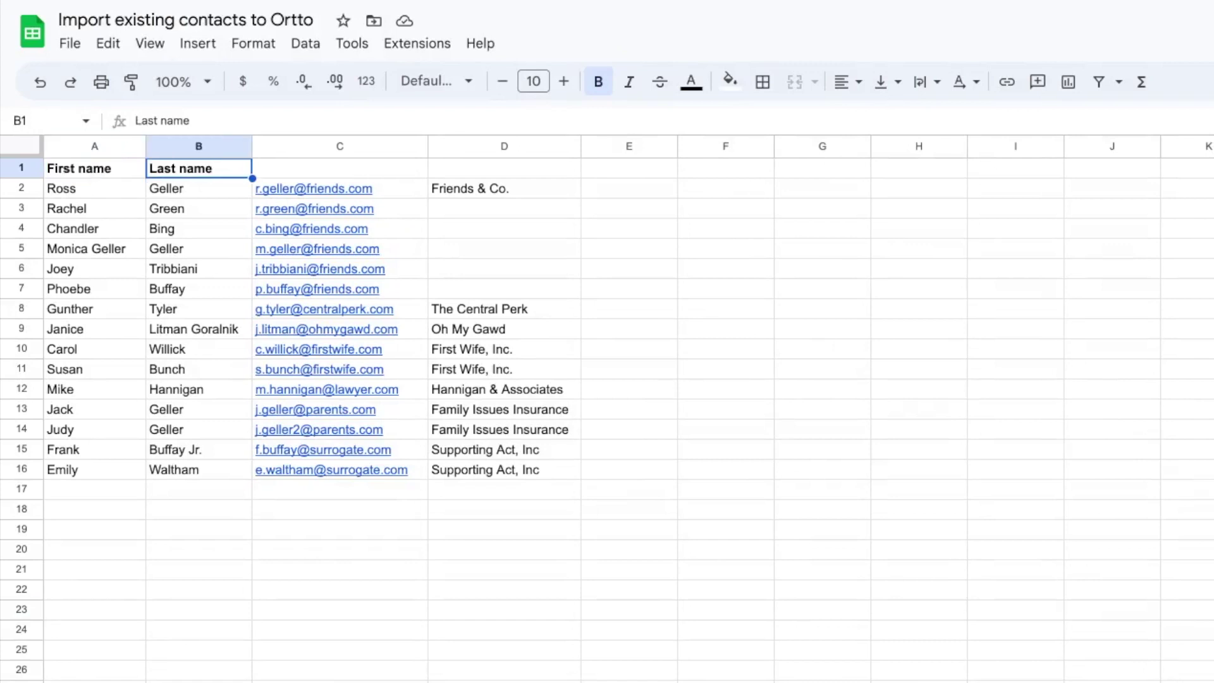
left_click(339, 169)
type("Email")
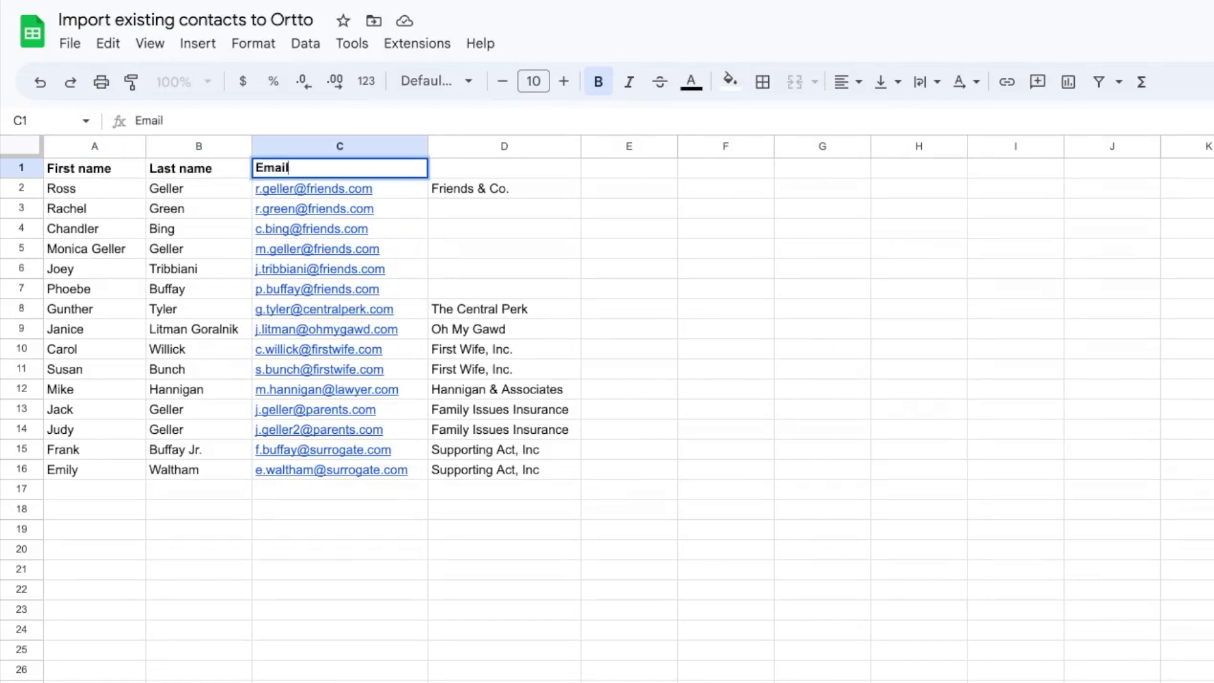
key("Tab")
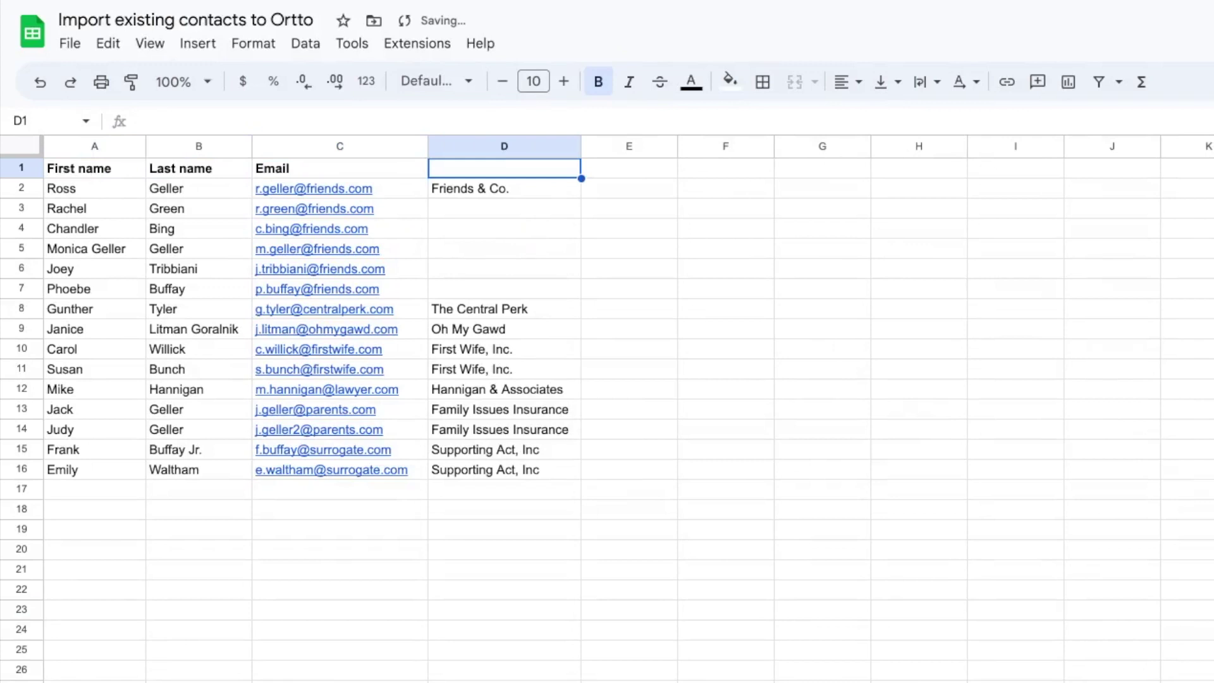
type("Name")
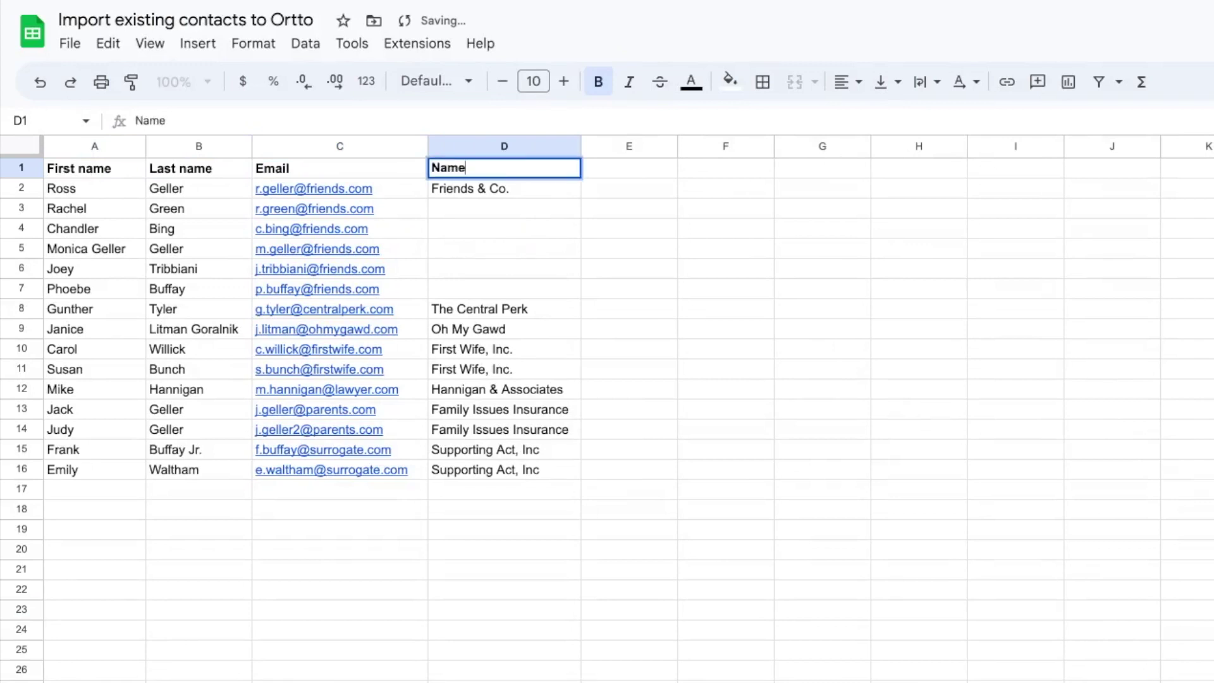
key("Return")
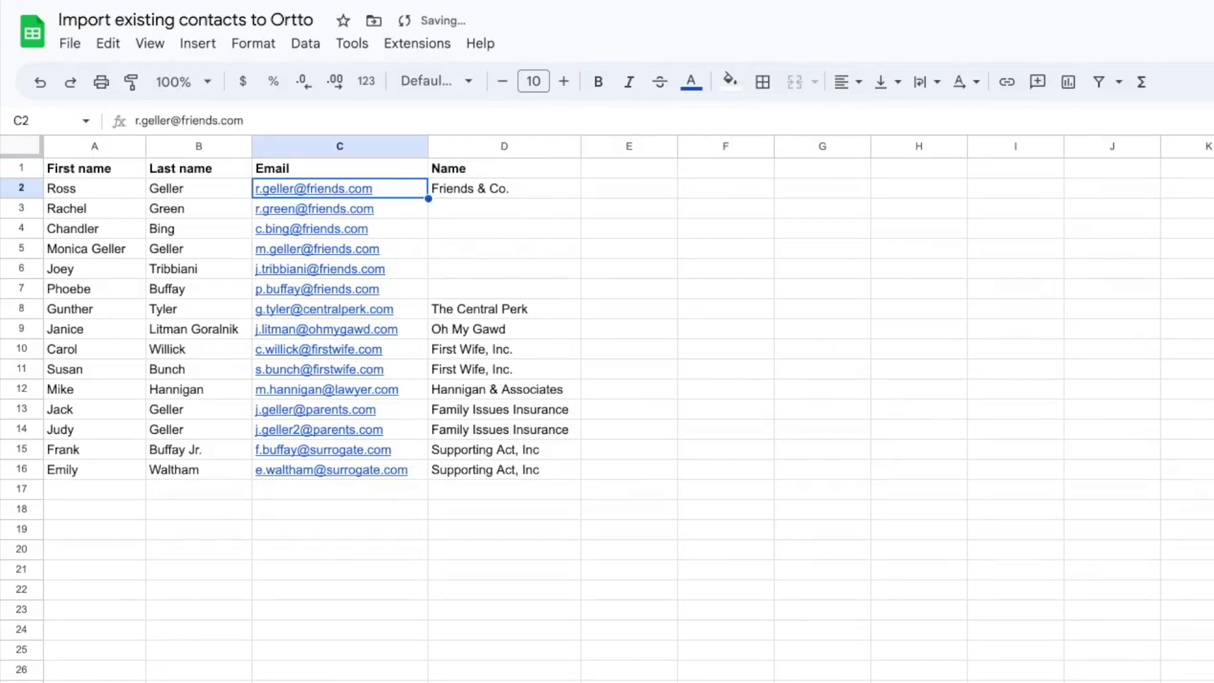
left_click(539, 193)
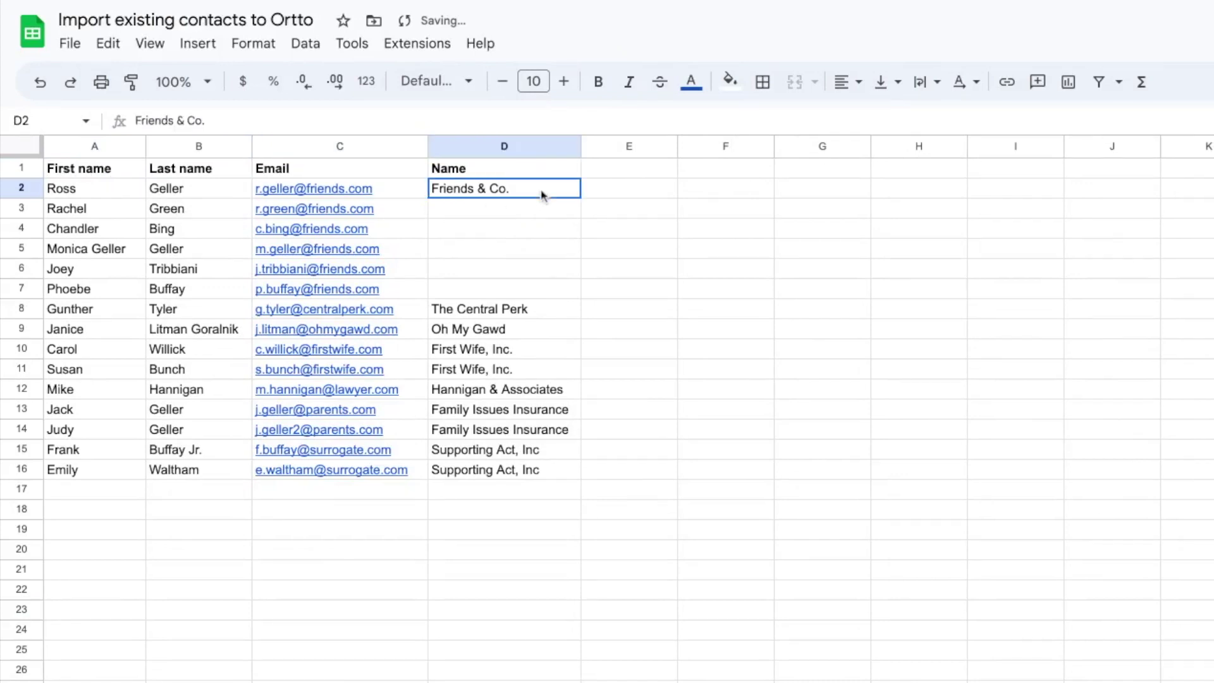
left_click_drag(581, 199, 577, 293)
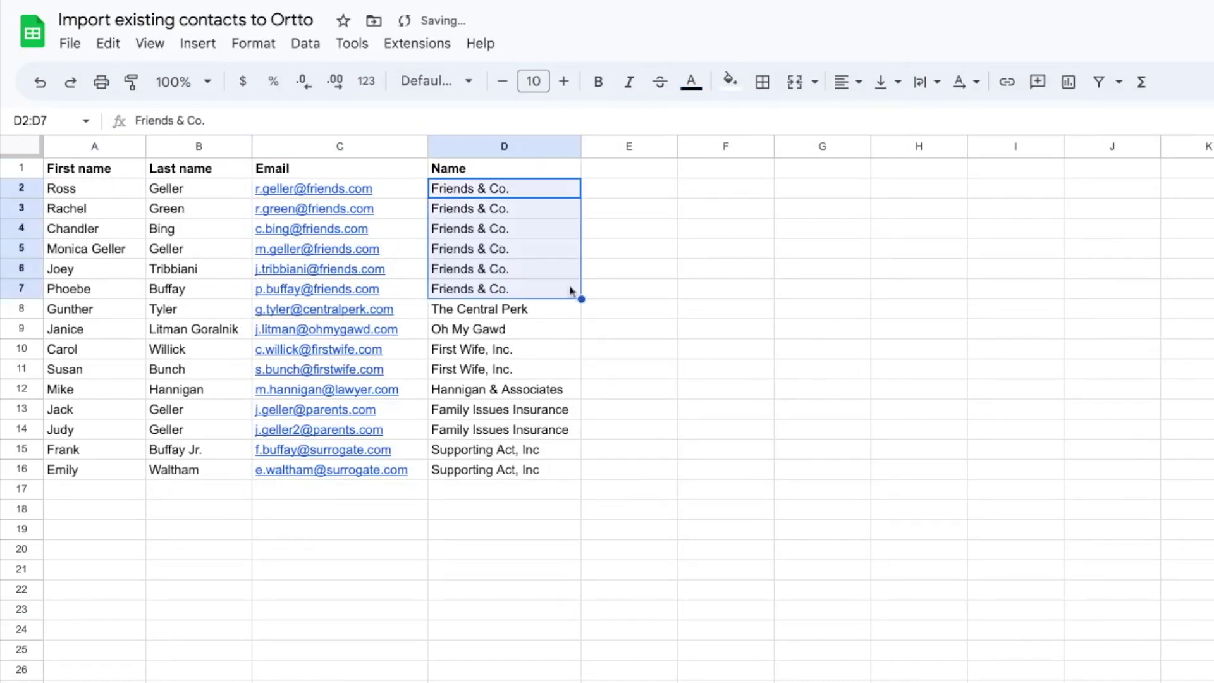
- Add a bold Date header in E1 with 12/03/23 in E2, then show the download formats
left_click(630, 175)
key("ctrl+b")
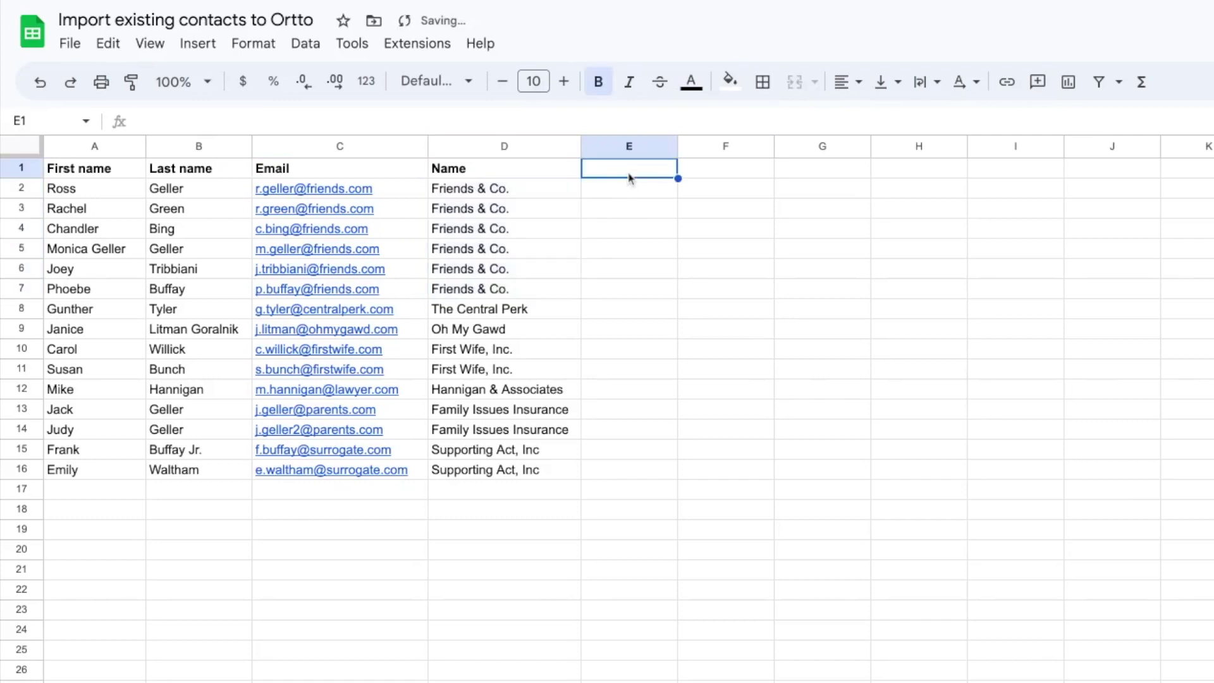
type("Date")
key("Return")
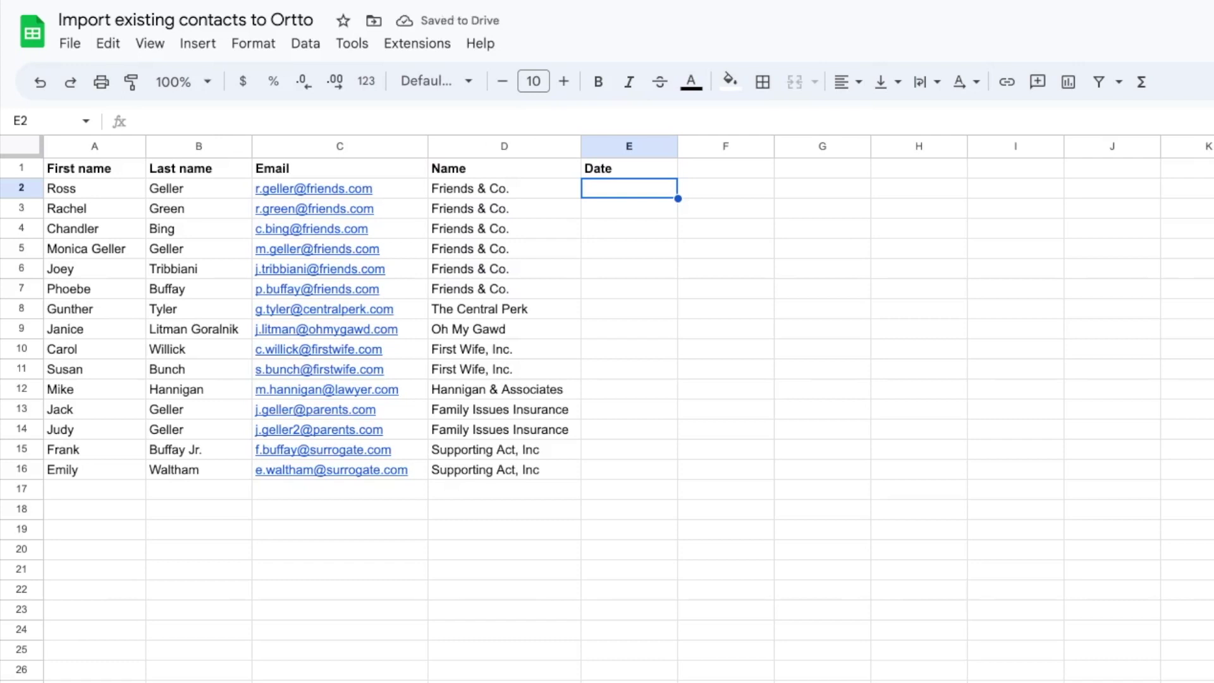
type("12/03")
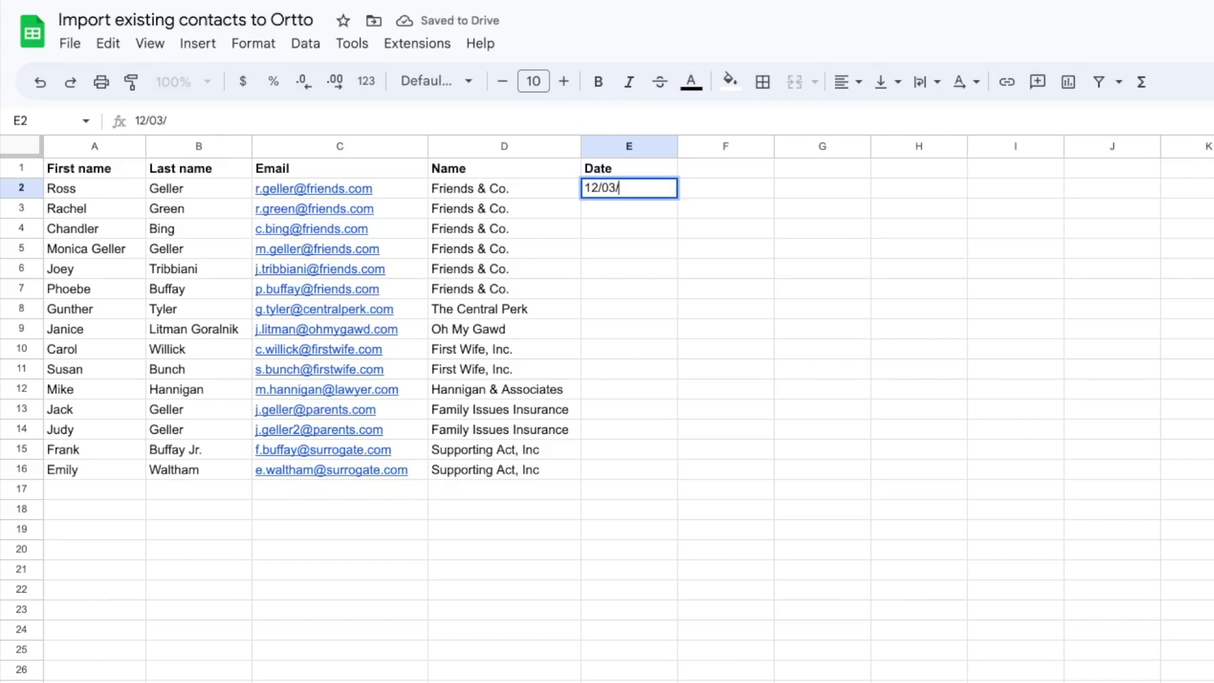
type("/23")
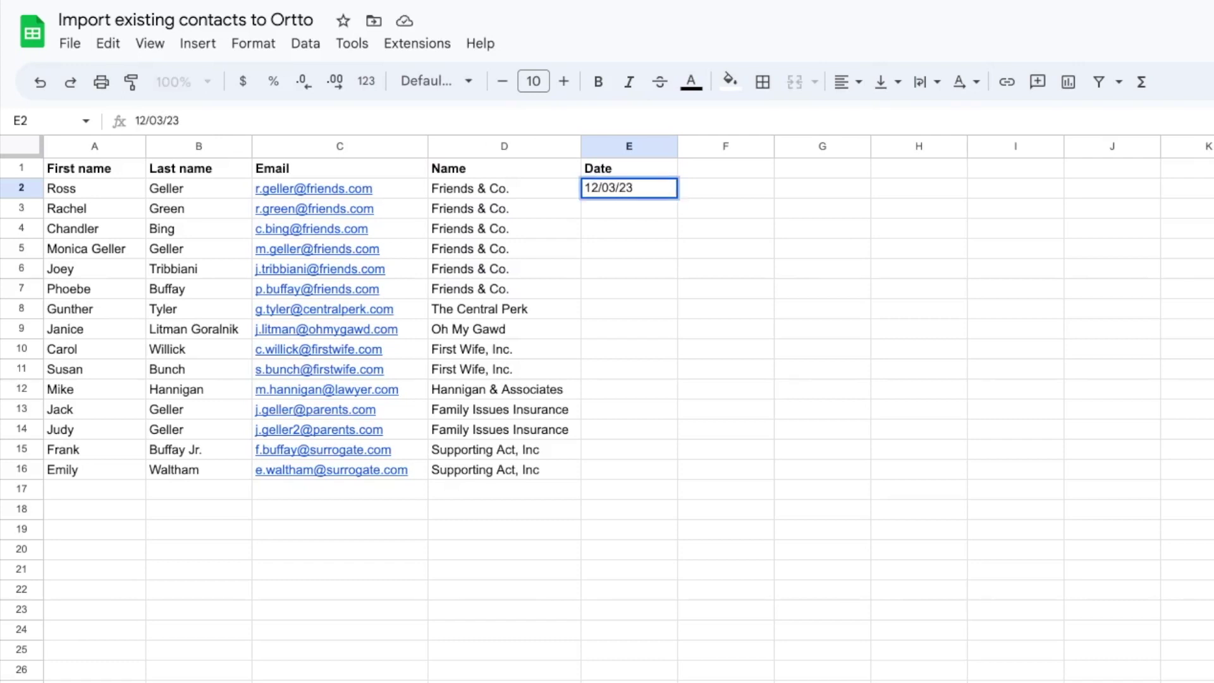
key("Return")
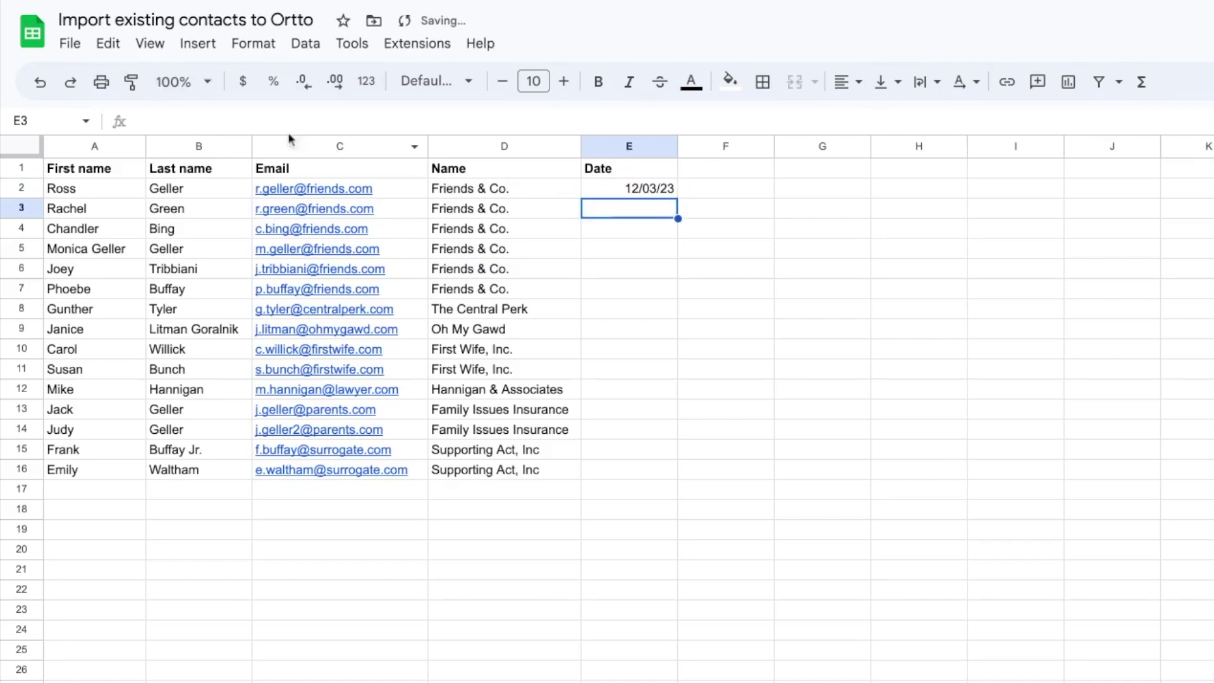
left_click(75, 49)
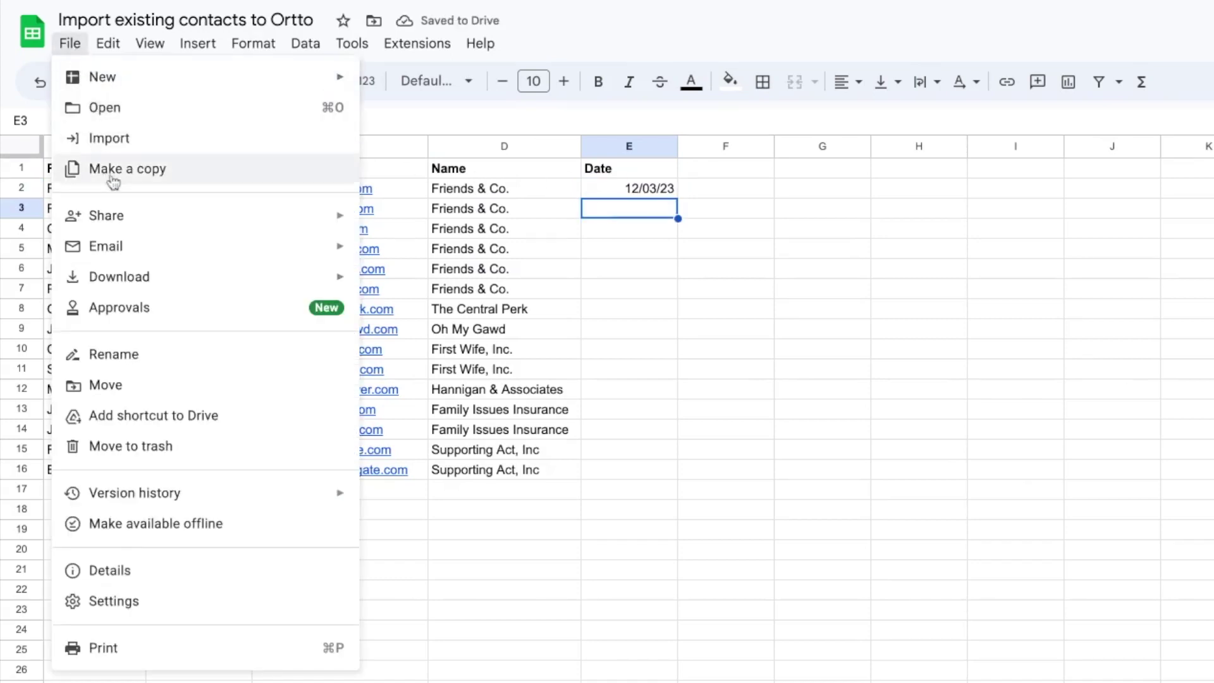
mouse_move(152, 282)
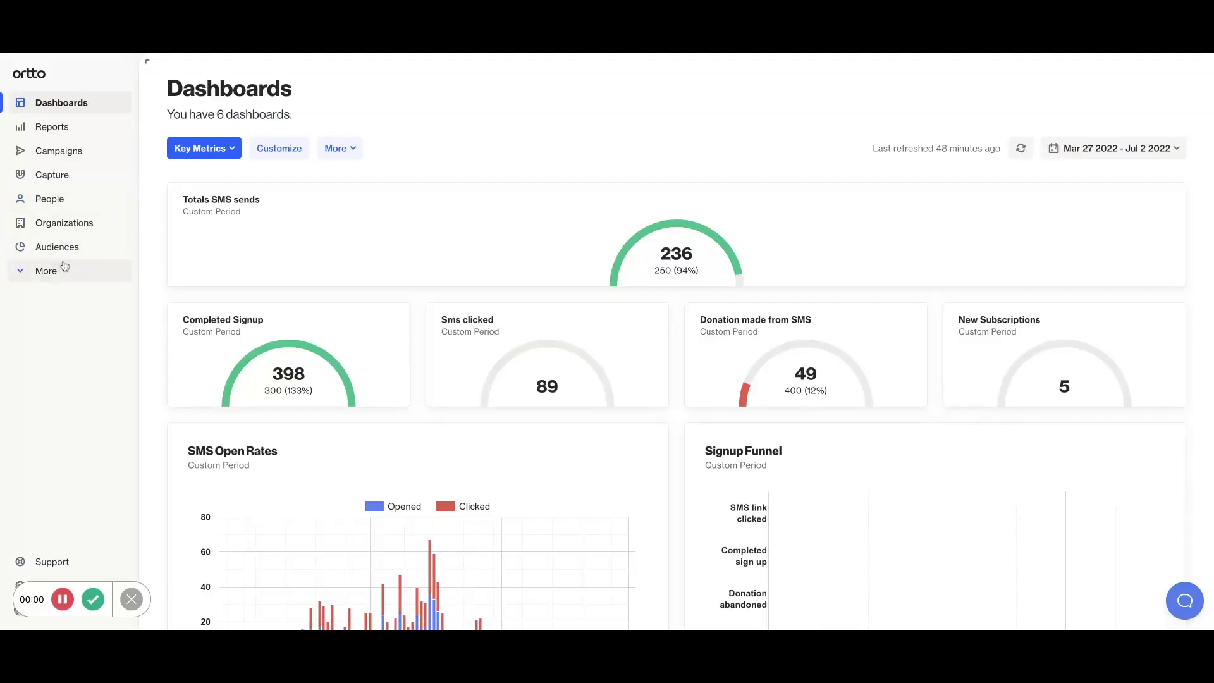
- Create a Spreadsheet import data source from 'Import existing contacts to Ortto - Sheet1.csv'
left_click(60, 269)
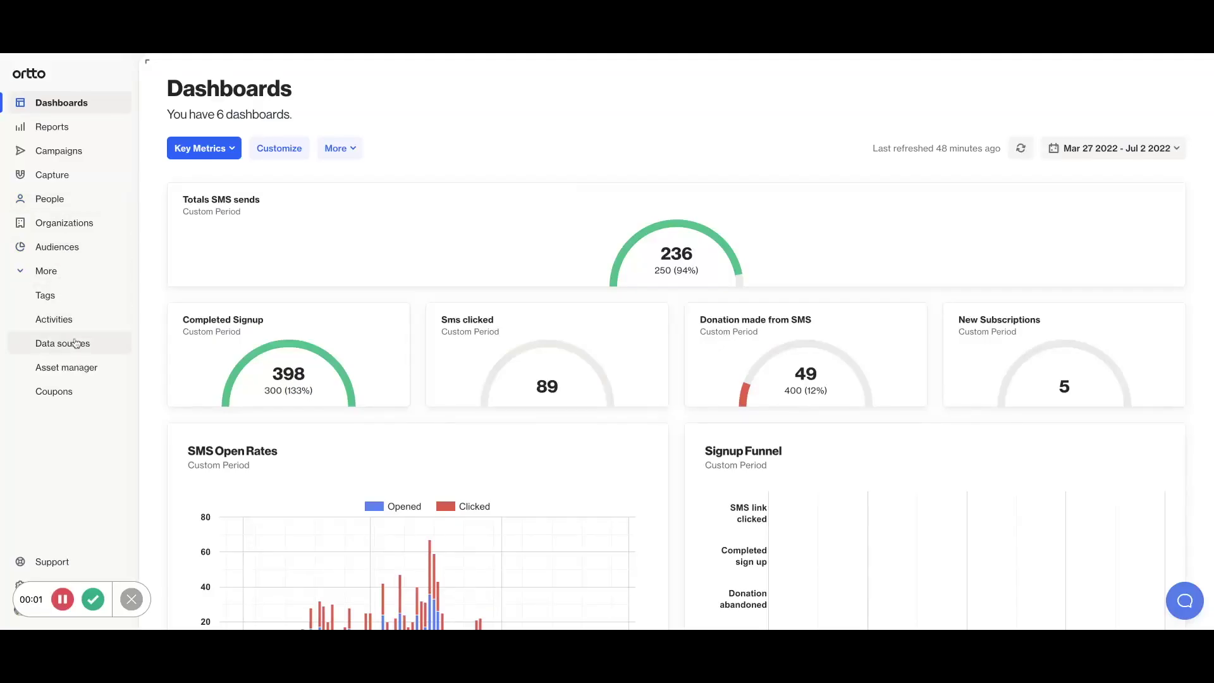
left_click(74, 343)
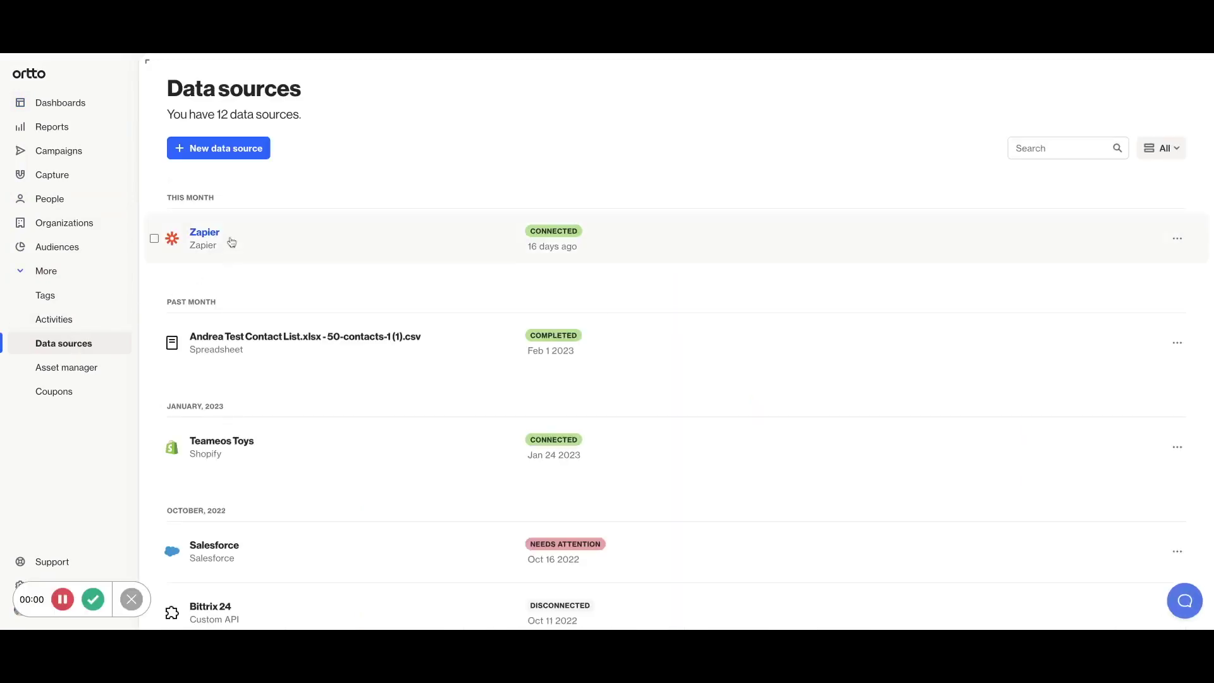
left_click(247, 150)
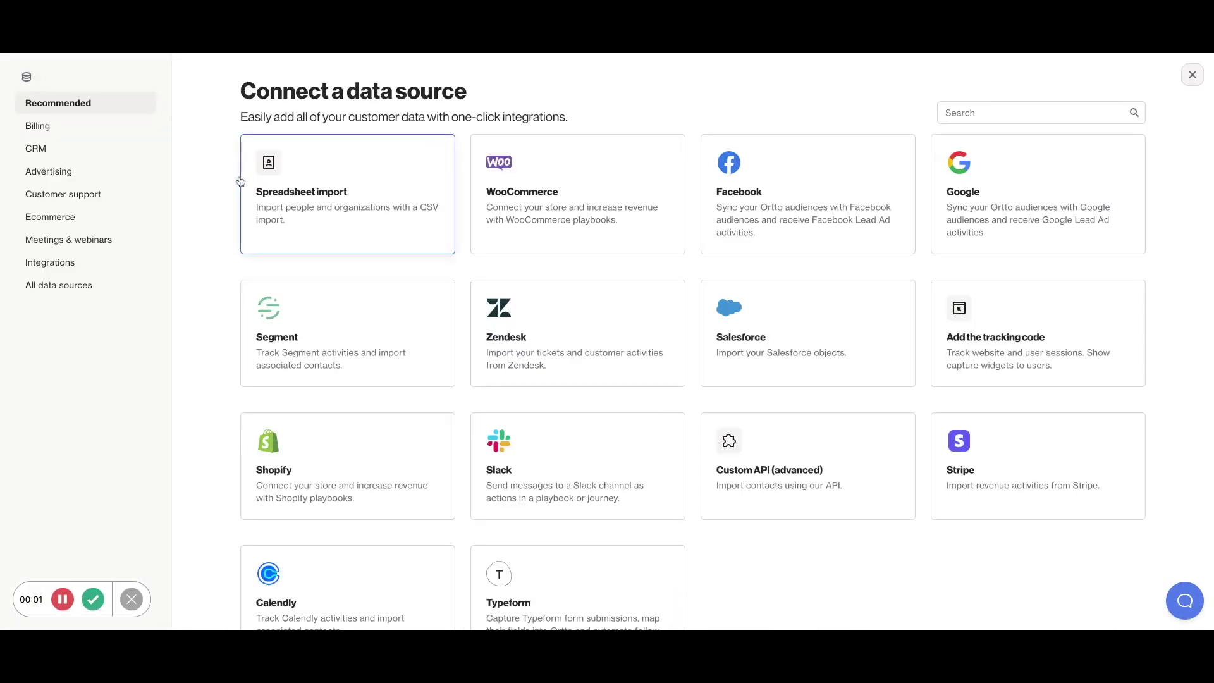
left_click(304, 195)
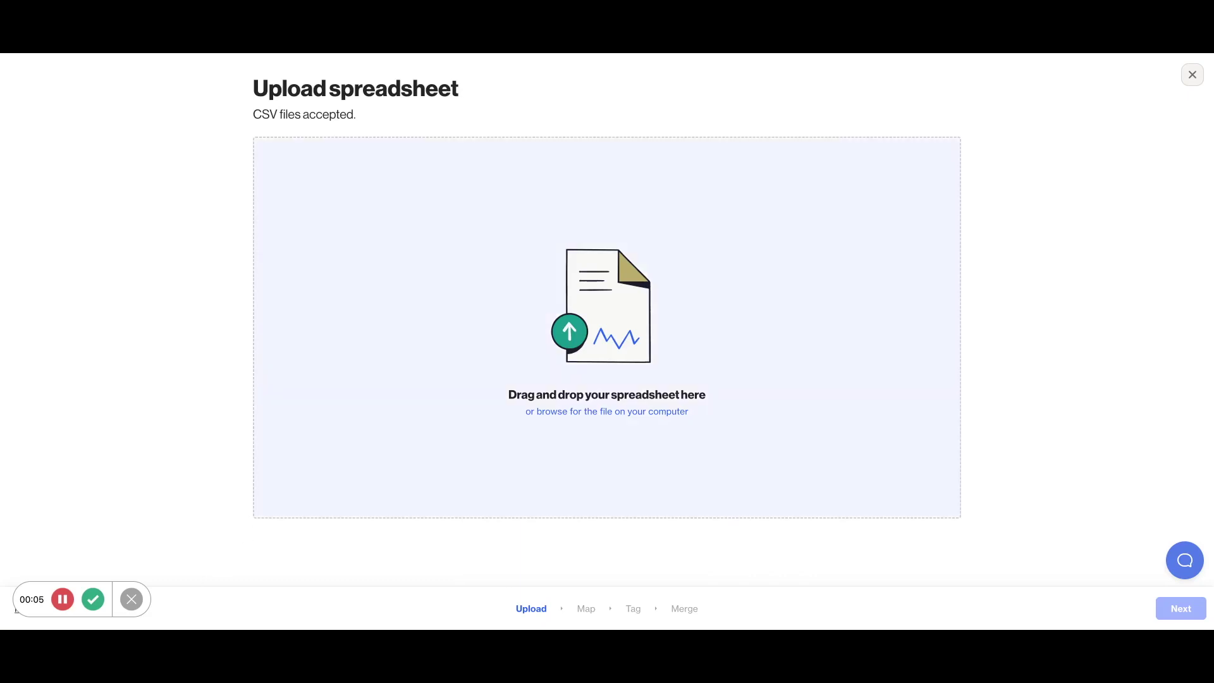
left_click_drag(569, 355, 561, 378)
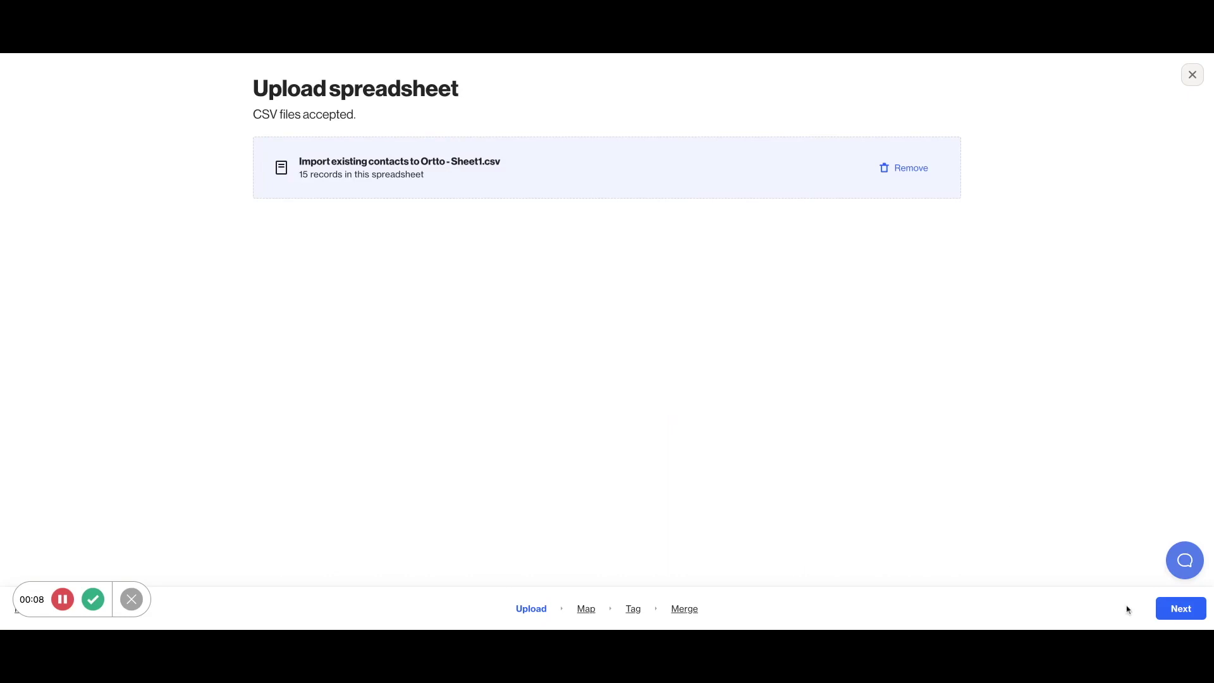
left_click(1171, 609)
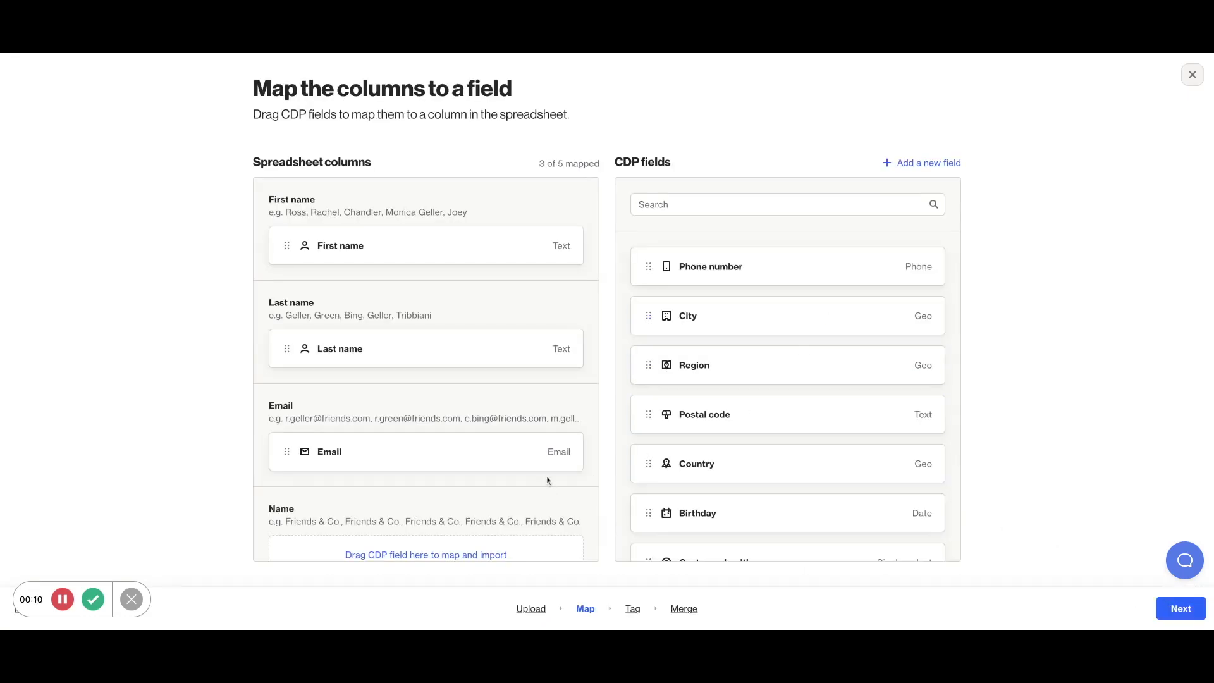
- Map the Name column to Org: Name and the Date column to Created date
scroll(548, 481, "down", 1)
scroll(547, 481, "down", 4)
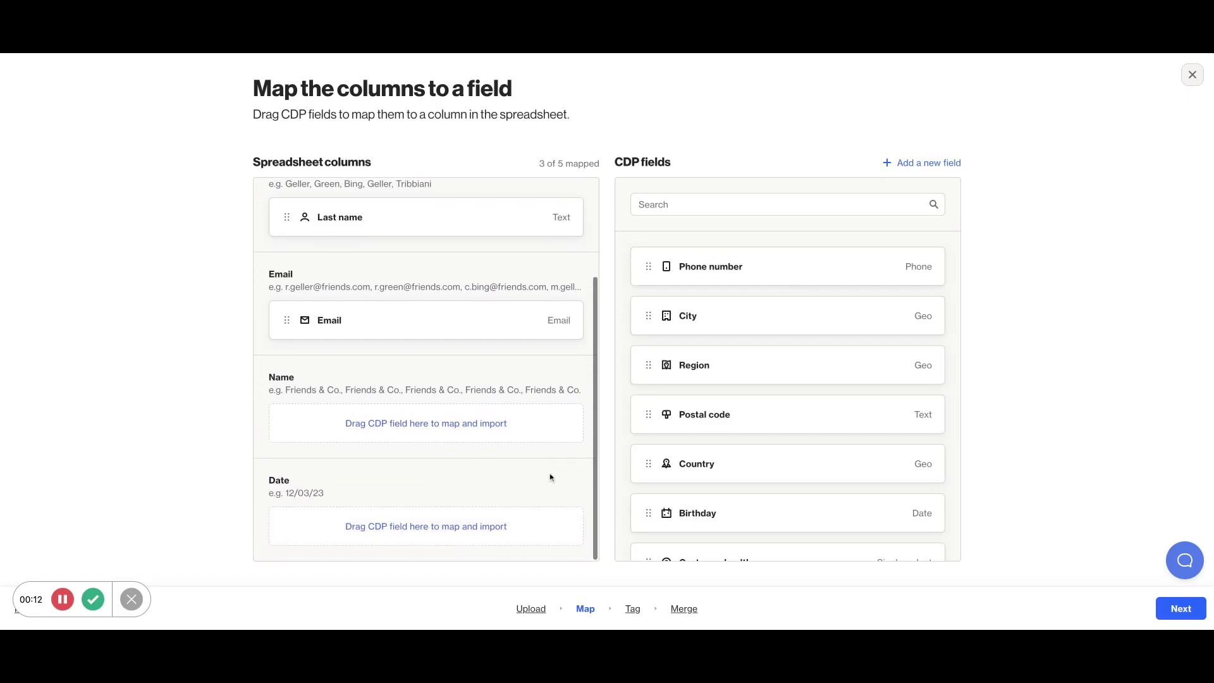
left_click(716, 204)
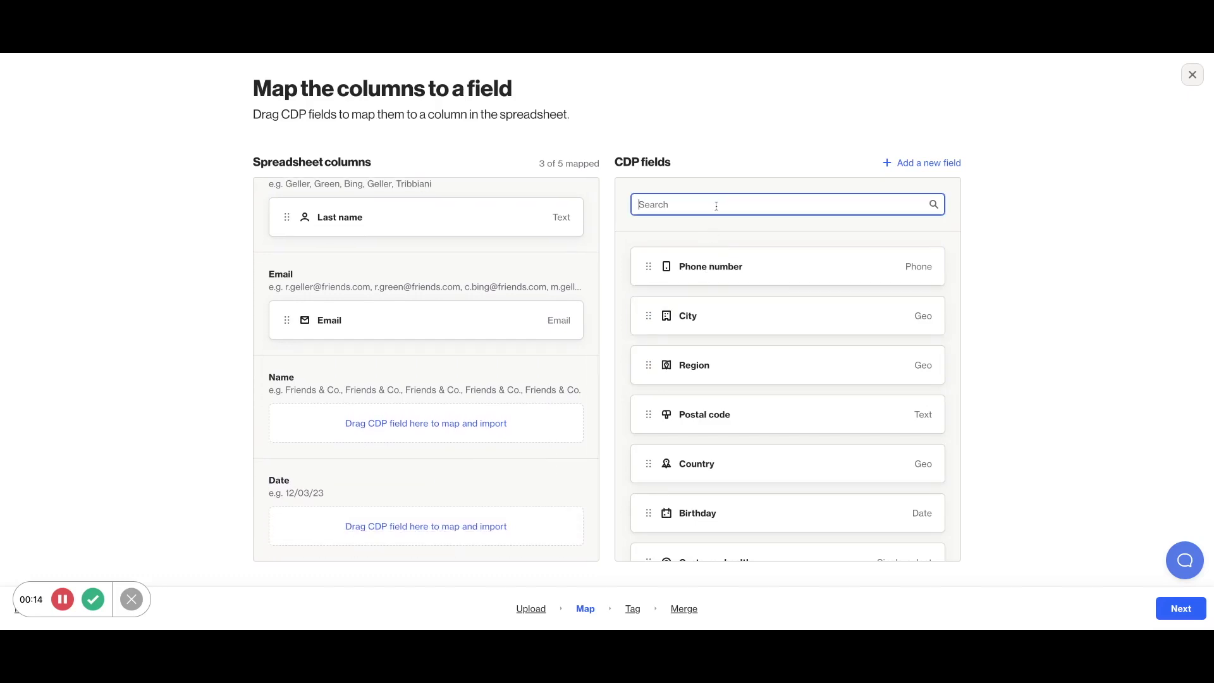
type("name")
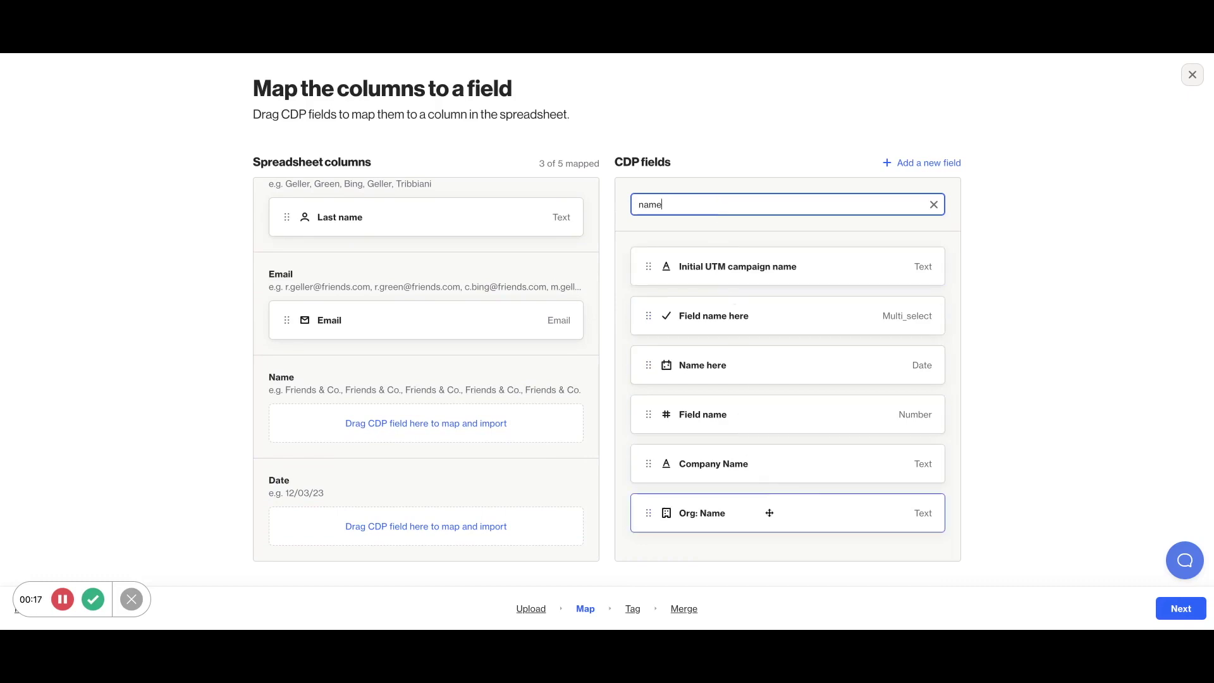
left_click_drag(770, 512, 463, 425)
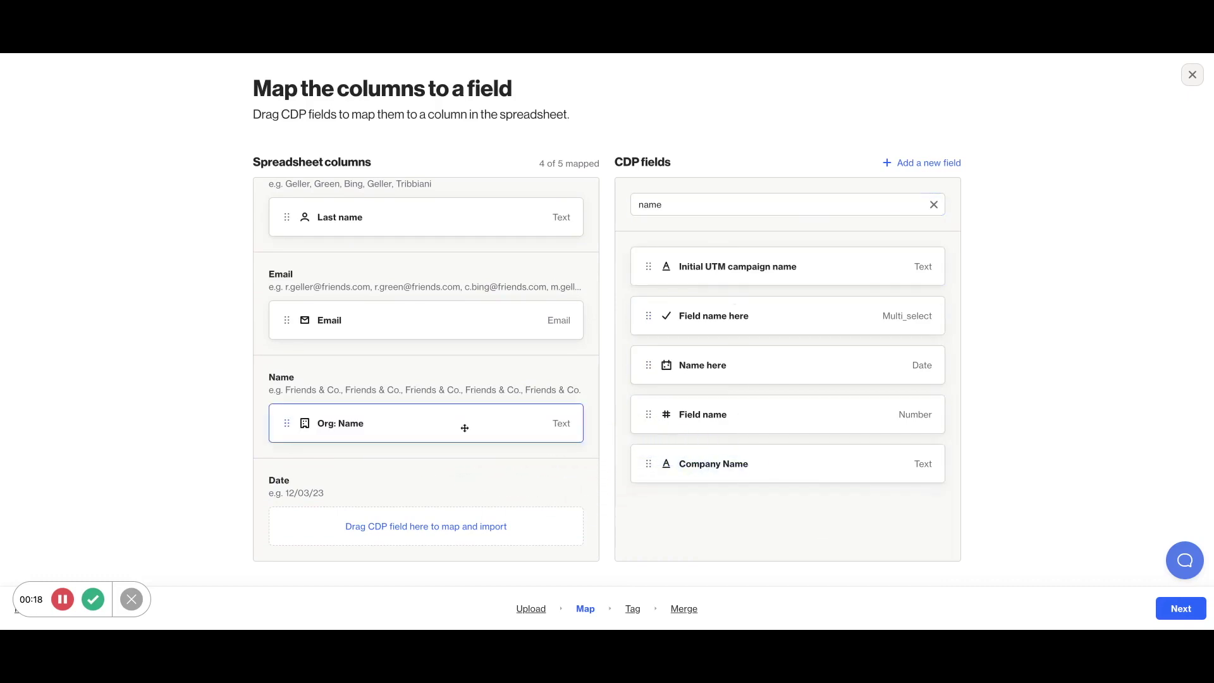
left_click(688, 203)
double_click(682, 205)
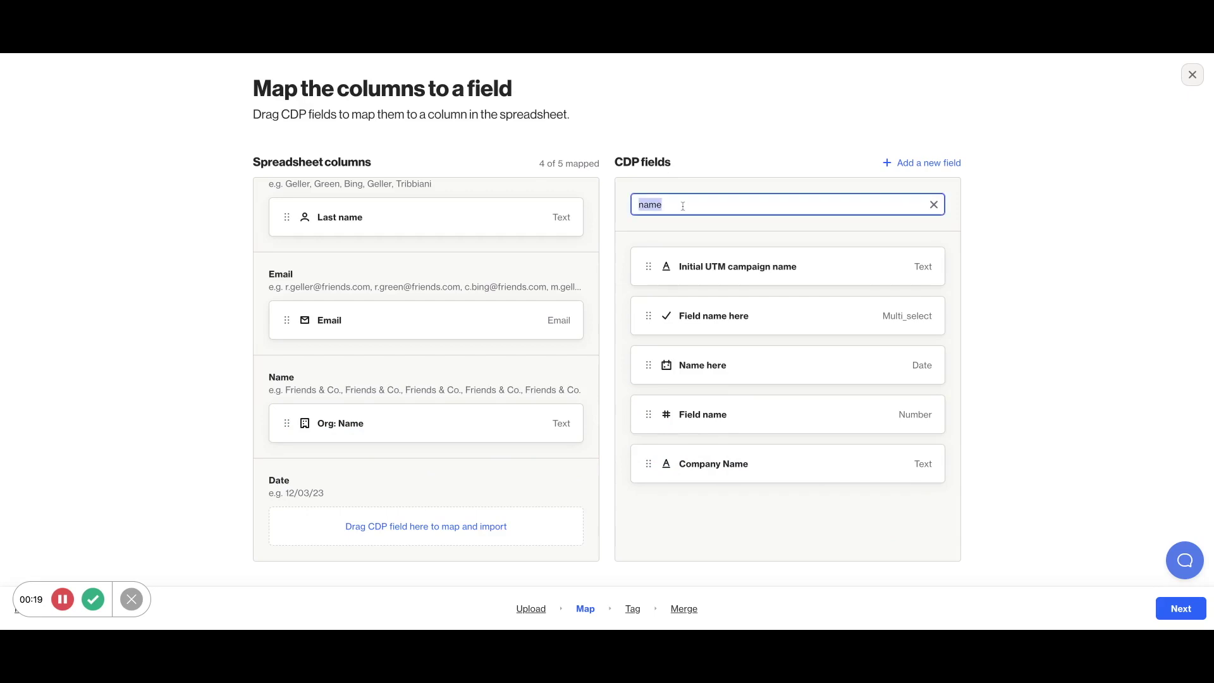
type("created")
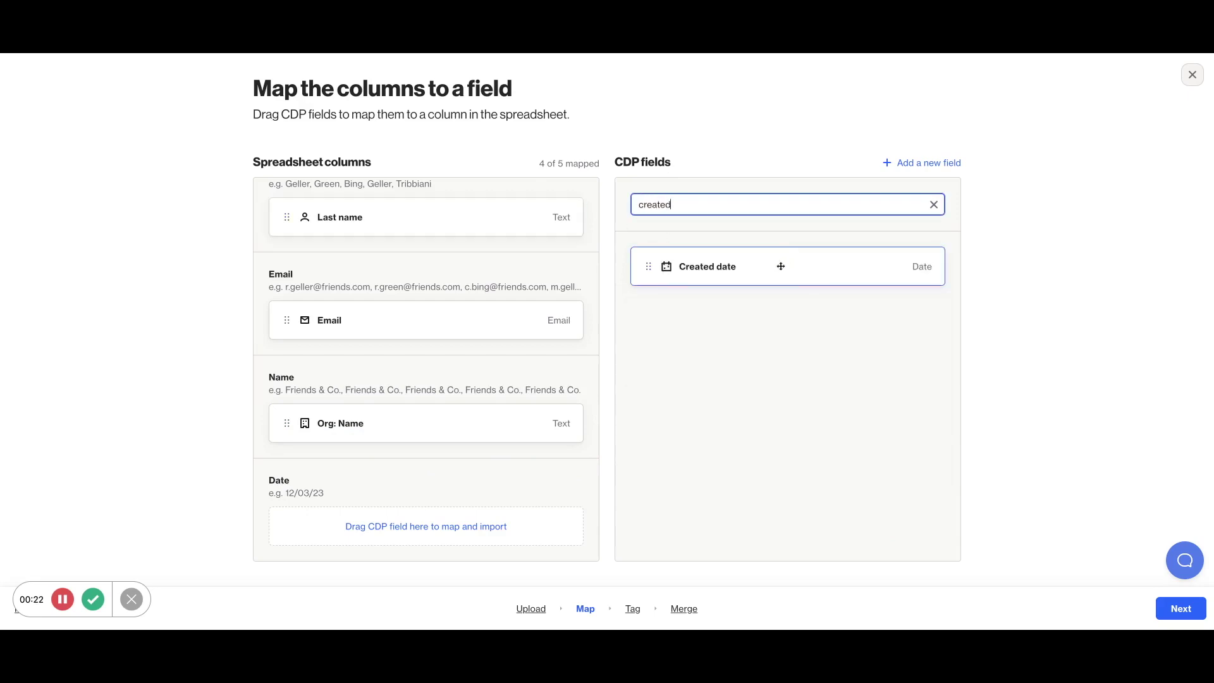
left_click_drag(782, 265, 488, 527)
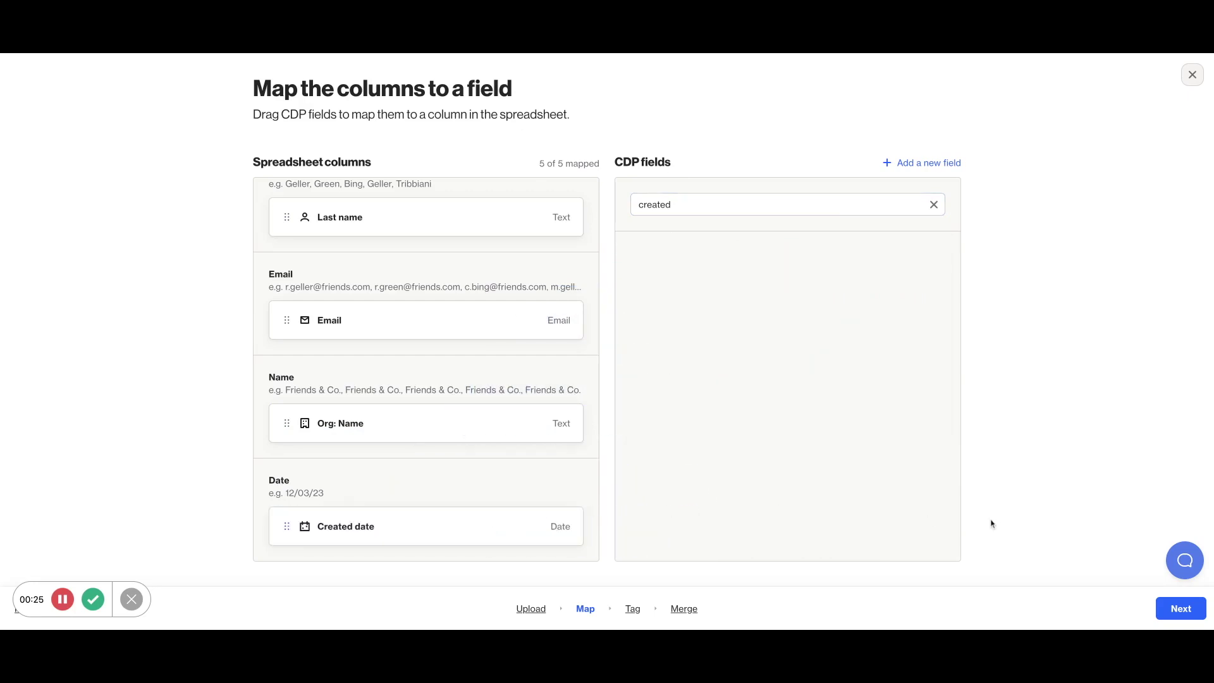
- Tag the imported contacts with a newly created 'Cast of friends' tag
left_click(1170, 608)
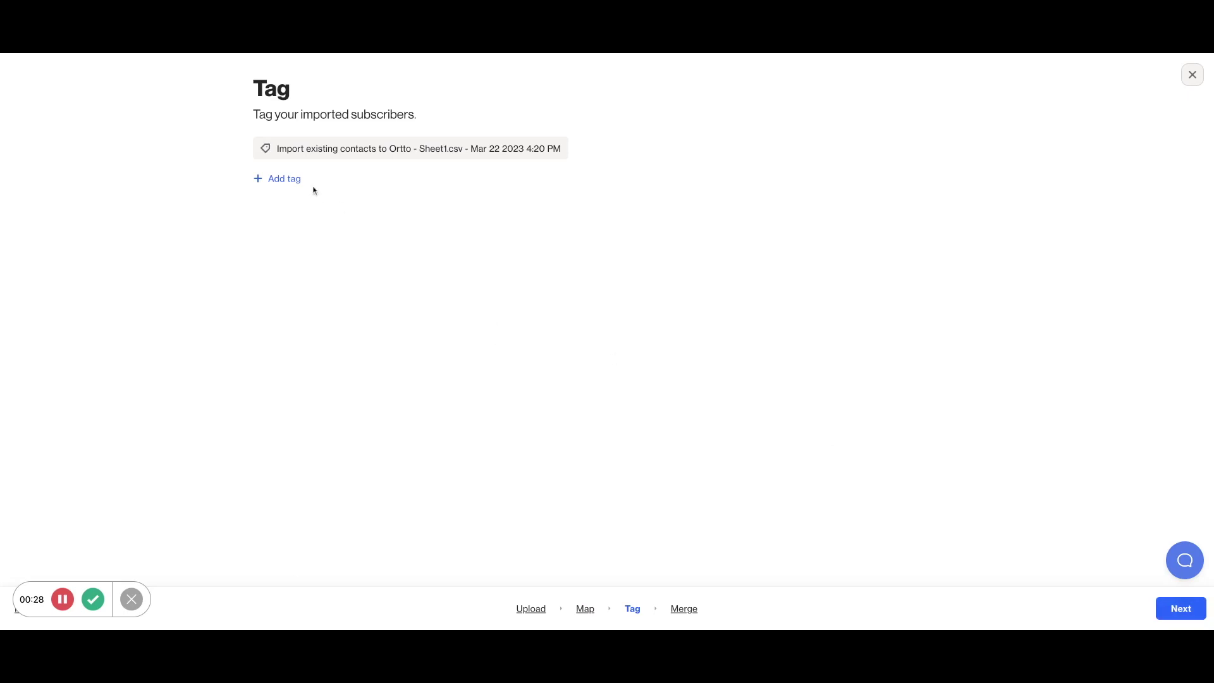
left_click(280, 180)
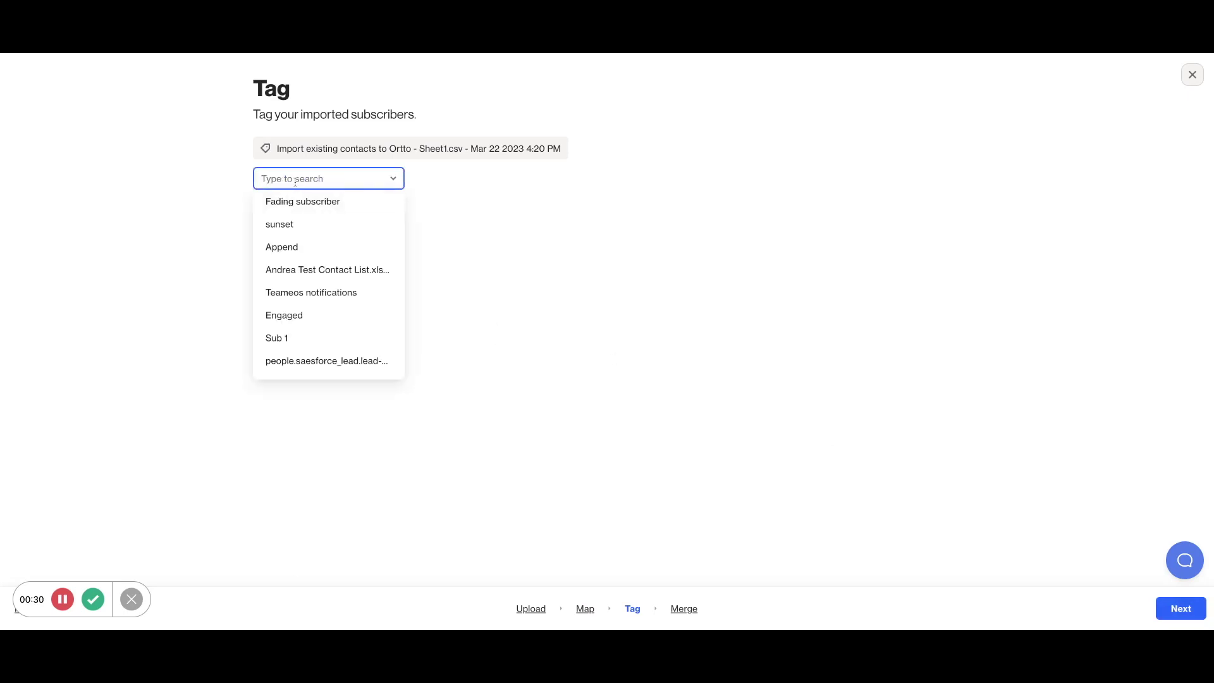
type("Cast of fri")
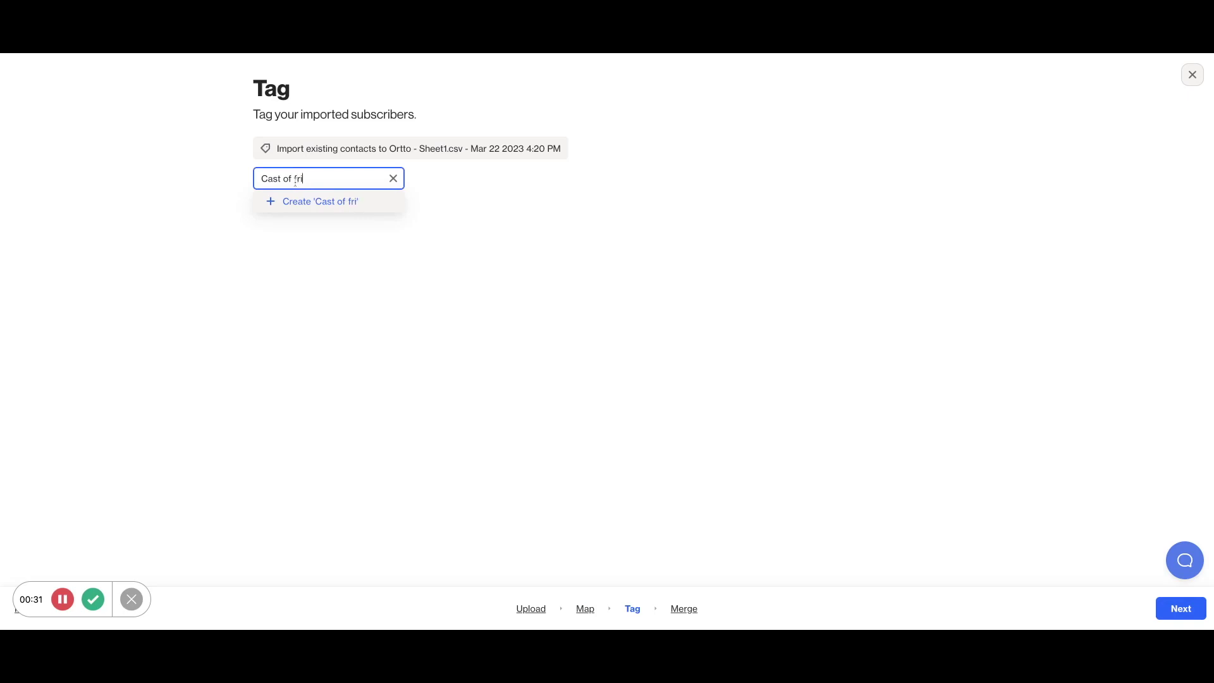
type("ends")
left_click(314, 204)
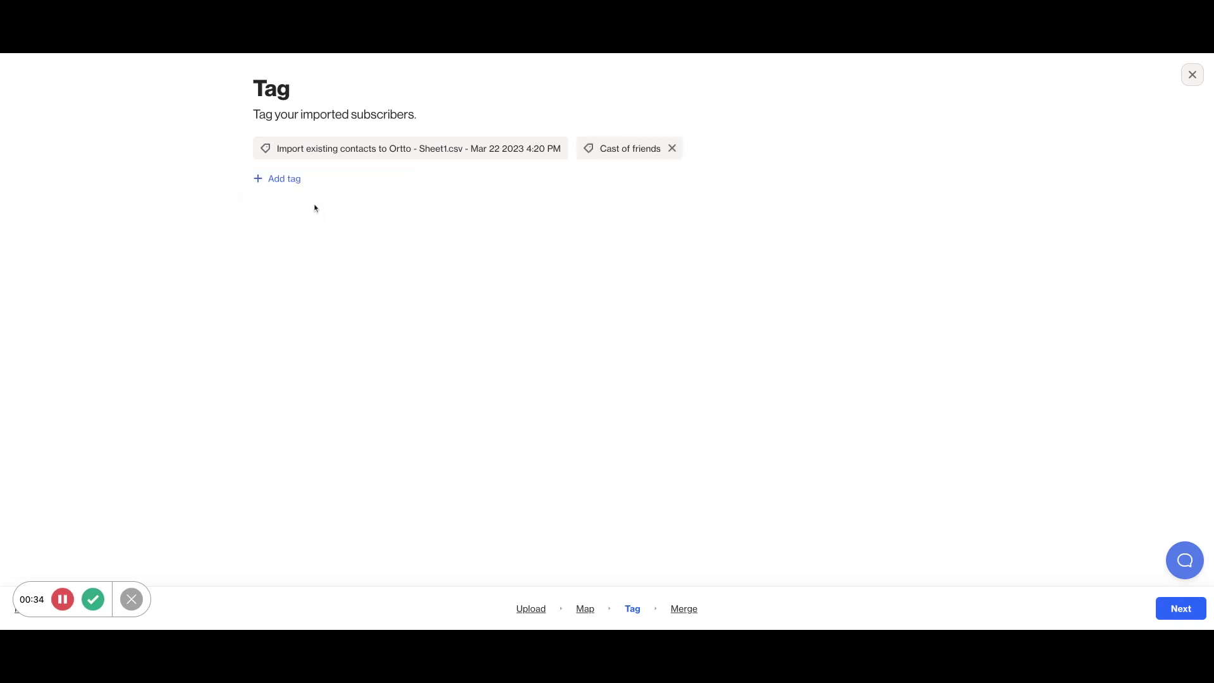
left_click(1181, 609)
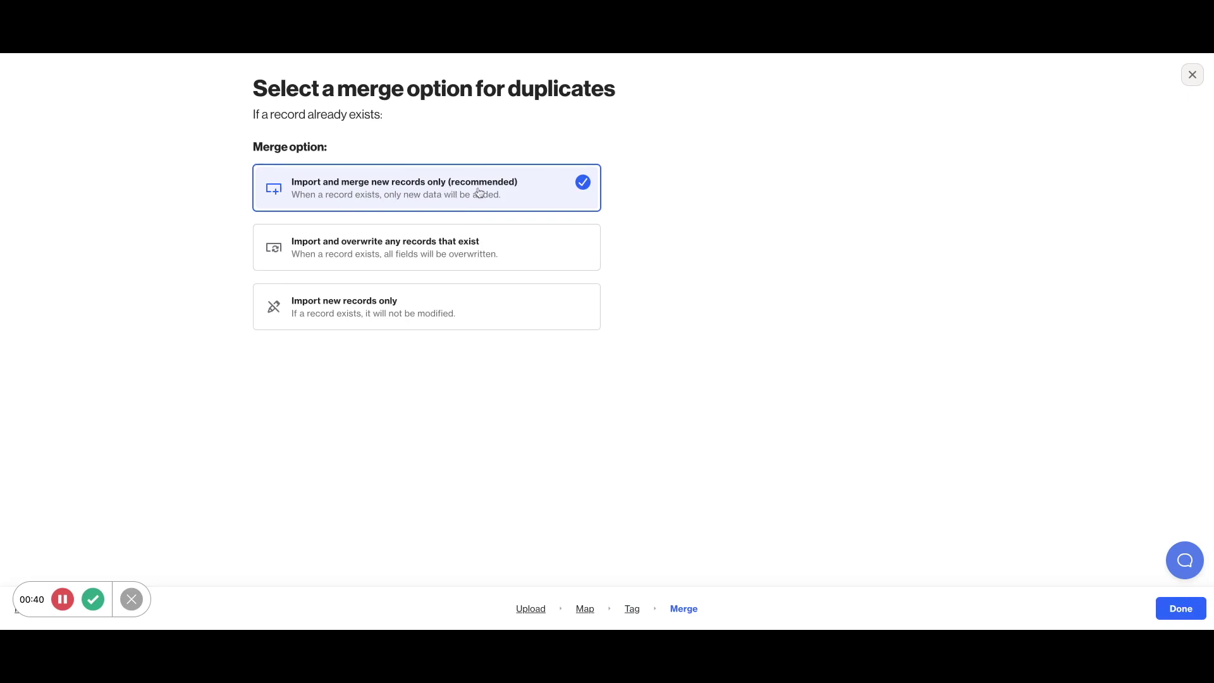
- Keep 'Import and merge new records only (recommended)' for duplicates and submit the import
left_click(497, 243)
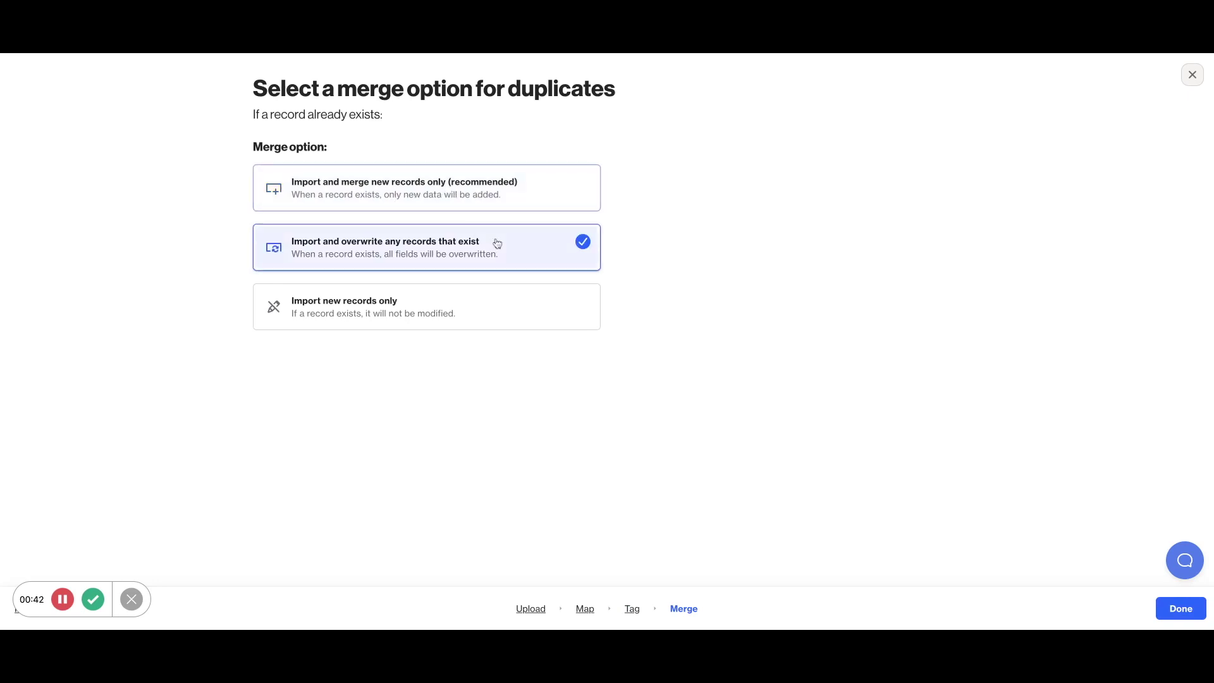
left_click(499, 308)
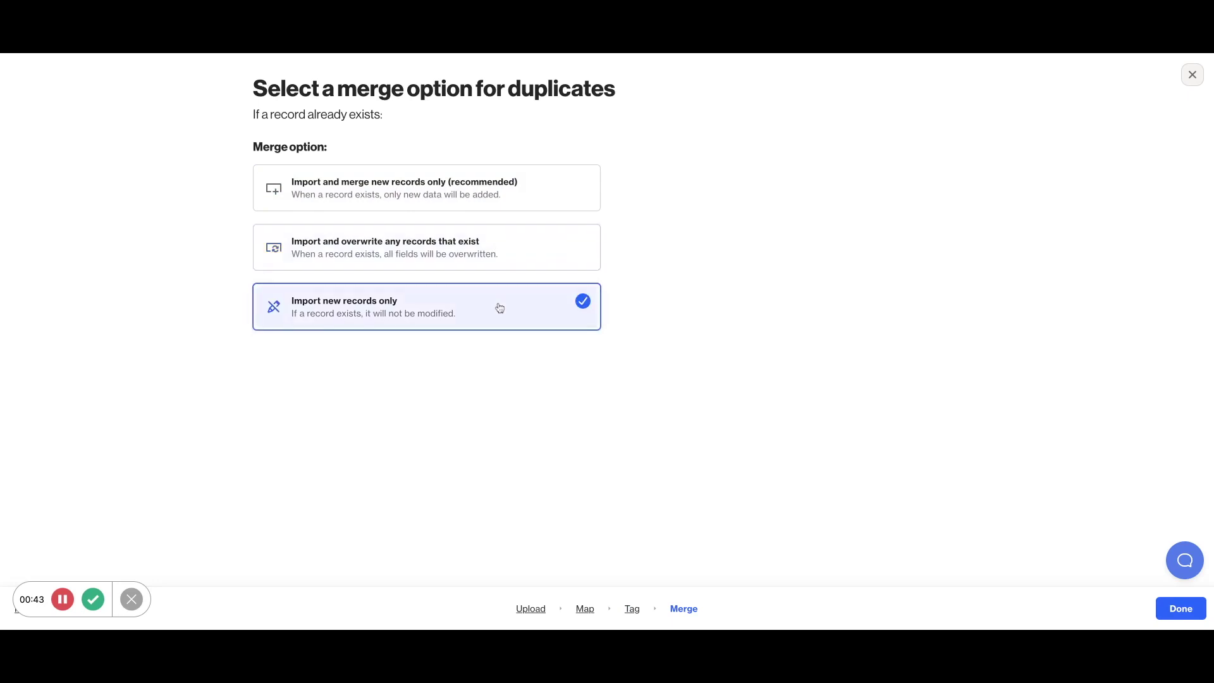
left_click(518, 185)
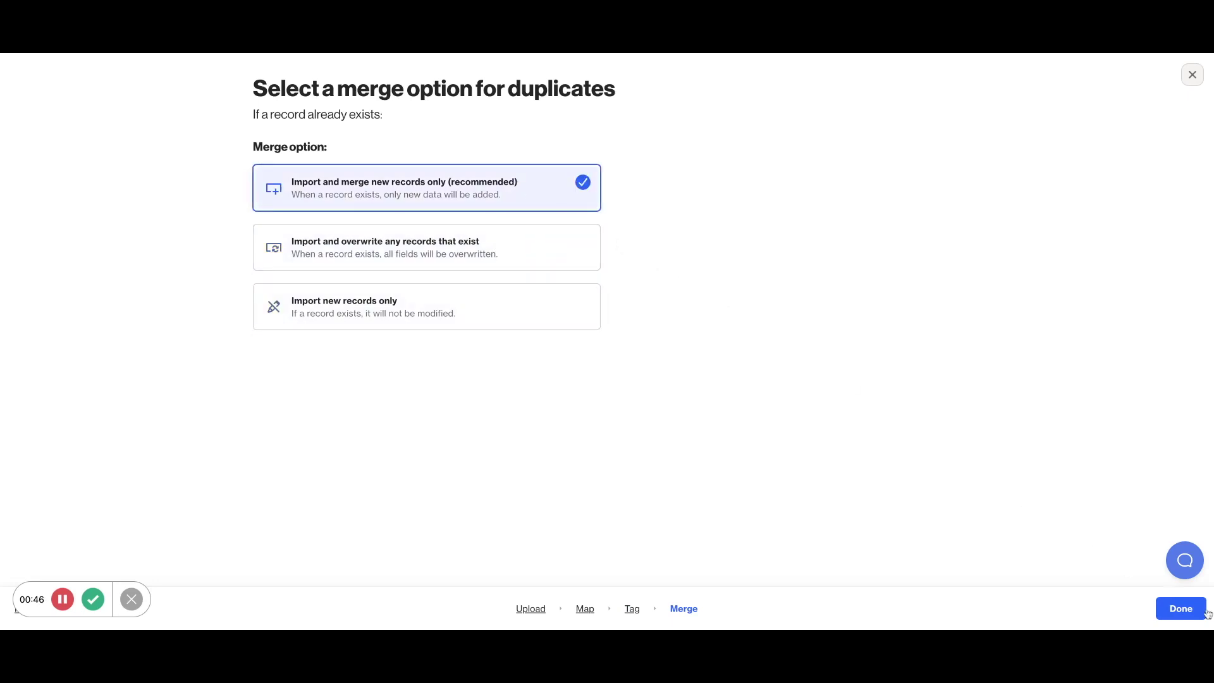
left_click(1188, 616)
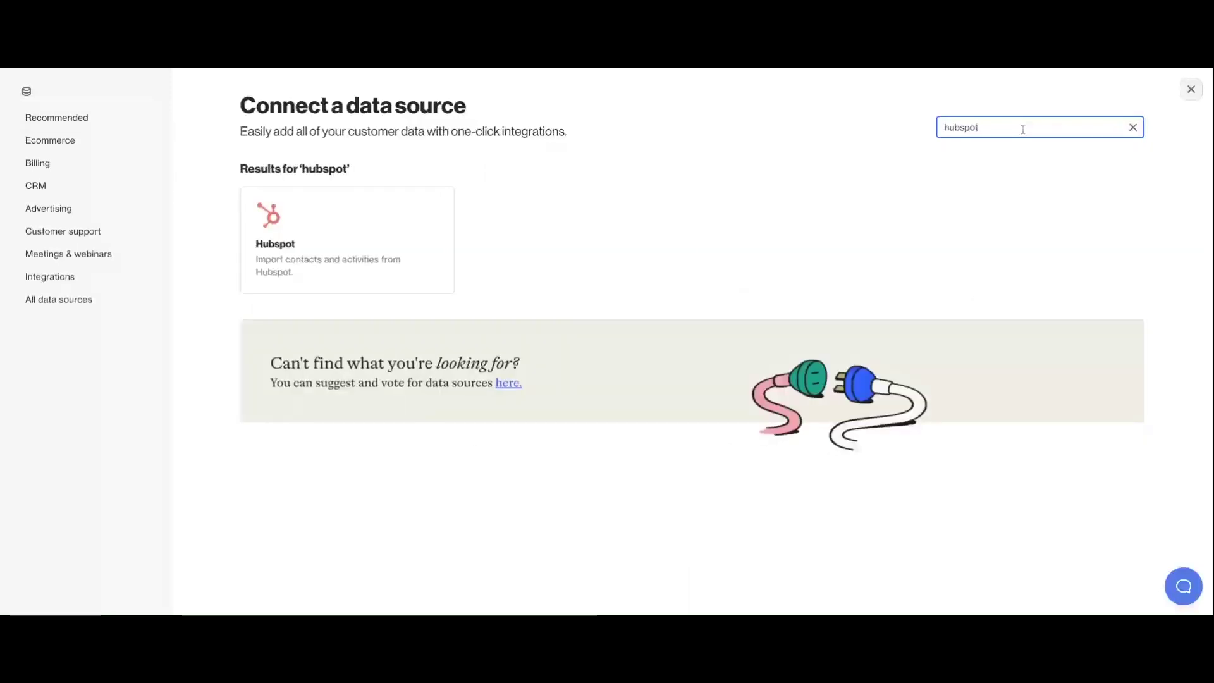
- Search the data sources for 'salesforce' instead of 'hubspot'
double_click(1023, 129)
type("sa")
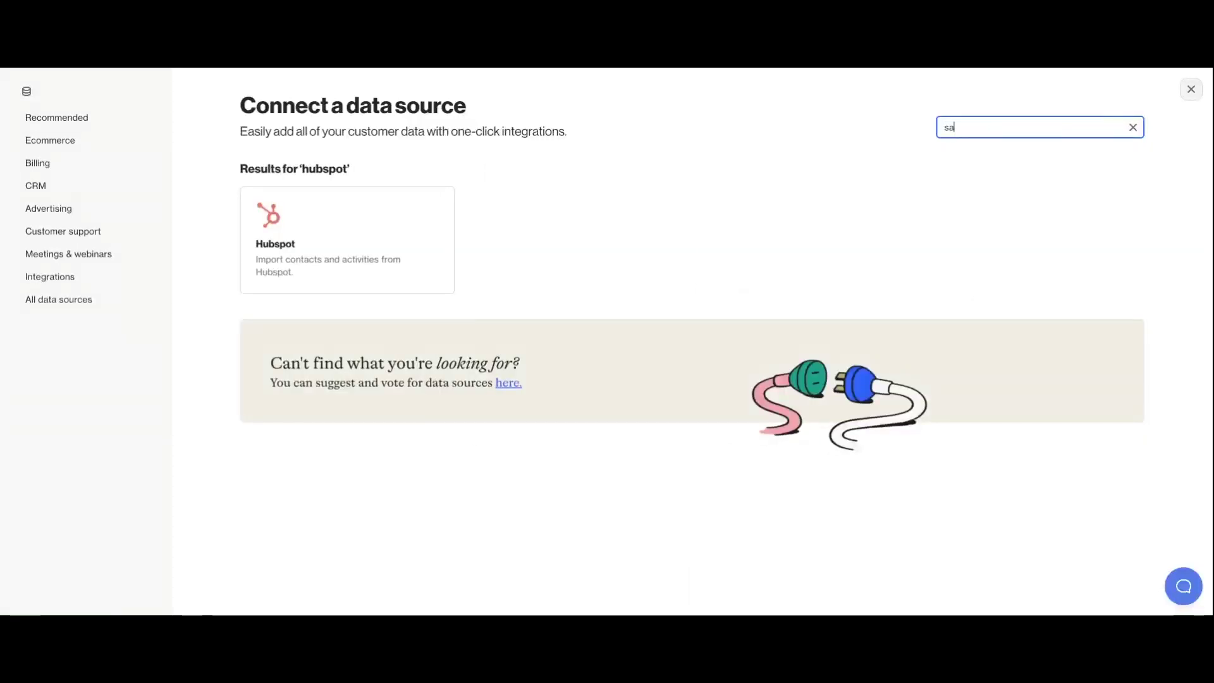
type("lesforce")
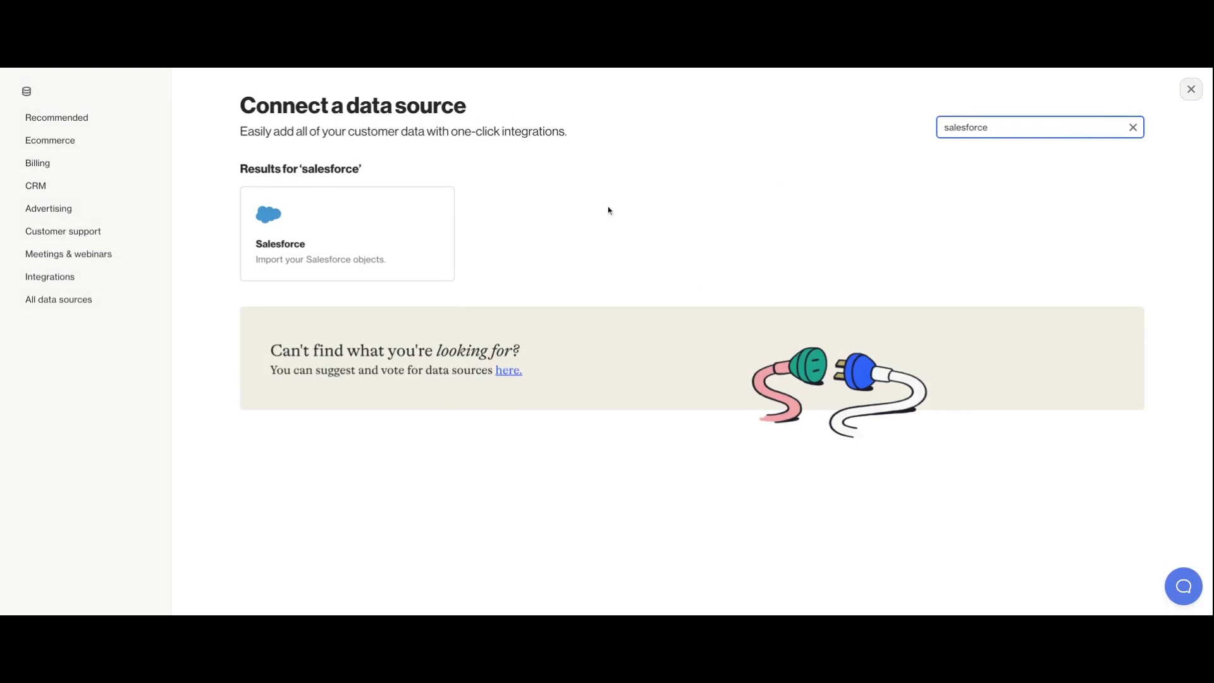
- Open the Salesforce integration, review its advanced options, and connect with the default permissions
left_click(344, 244)
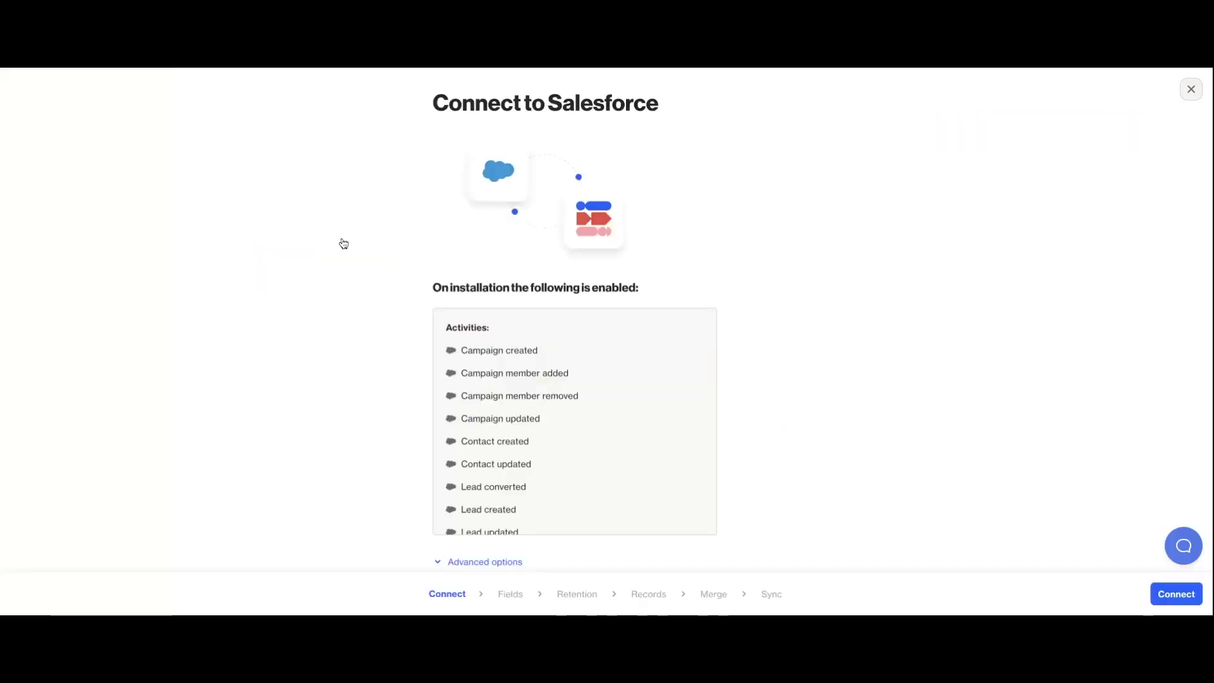
scroll(344, 244, "down", 1)
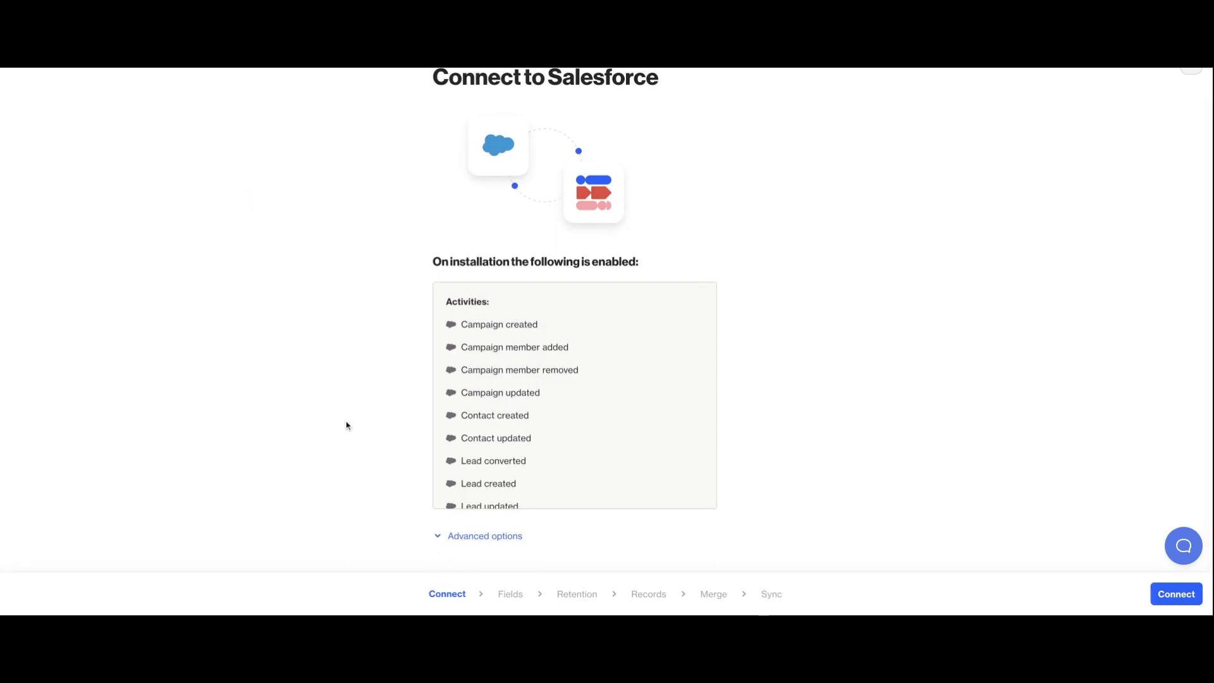
left_click(482, 536)
scroll(482, 536, "down", 7)
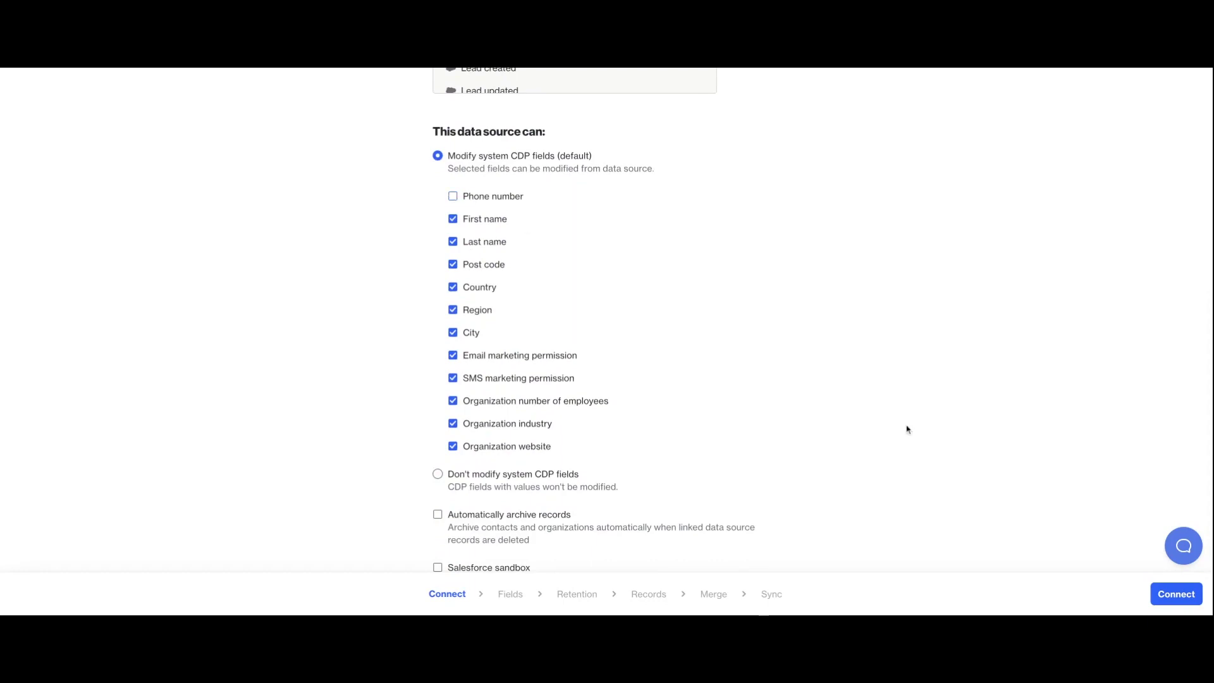
left_click(1180, 595)
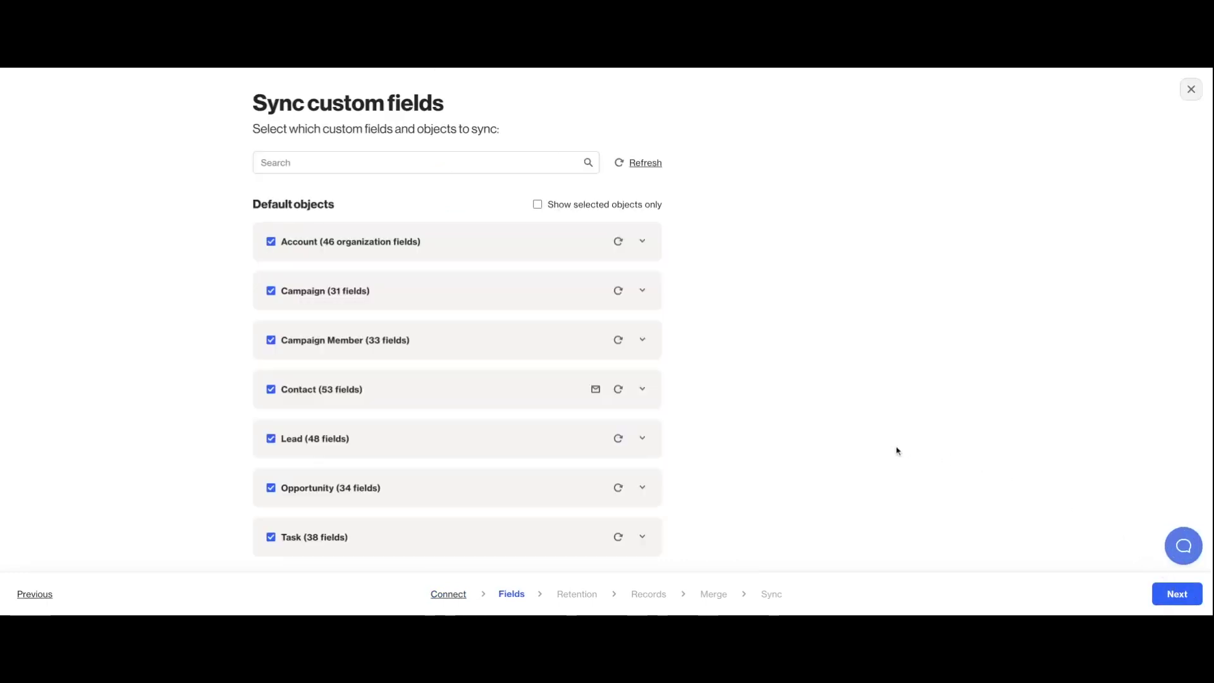
scroll(900, 451, "down", 2)
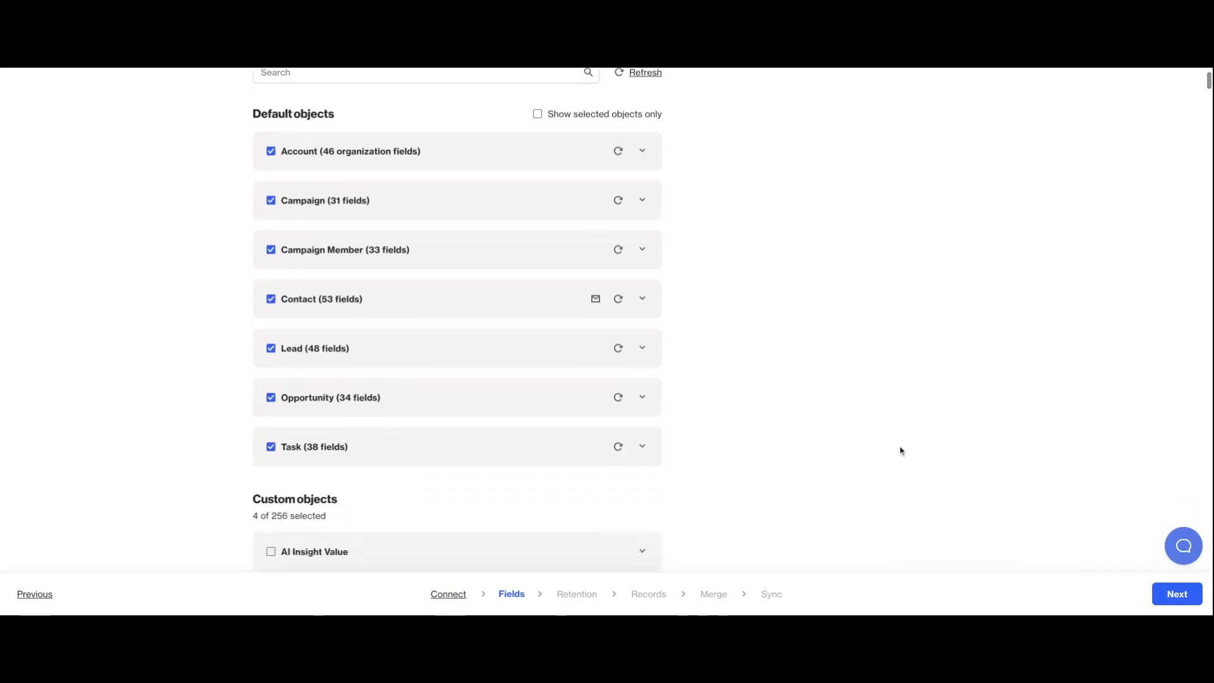
scroll(902, 450, "down", 3)
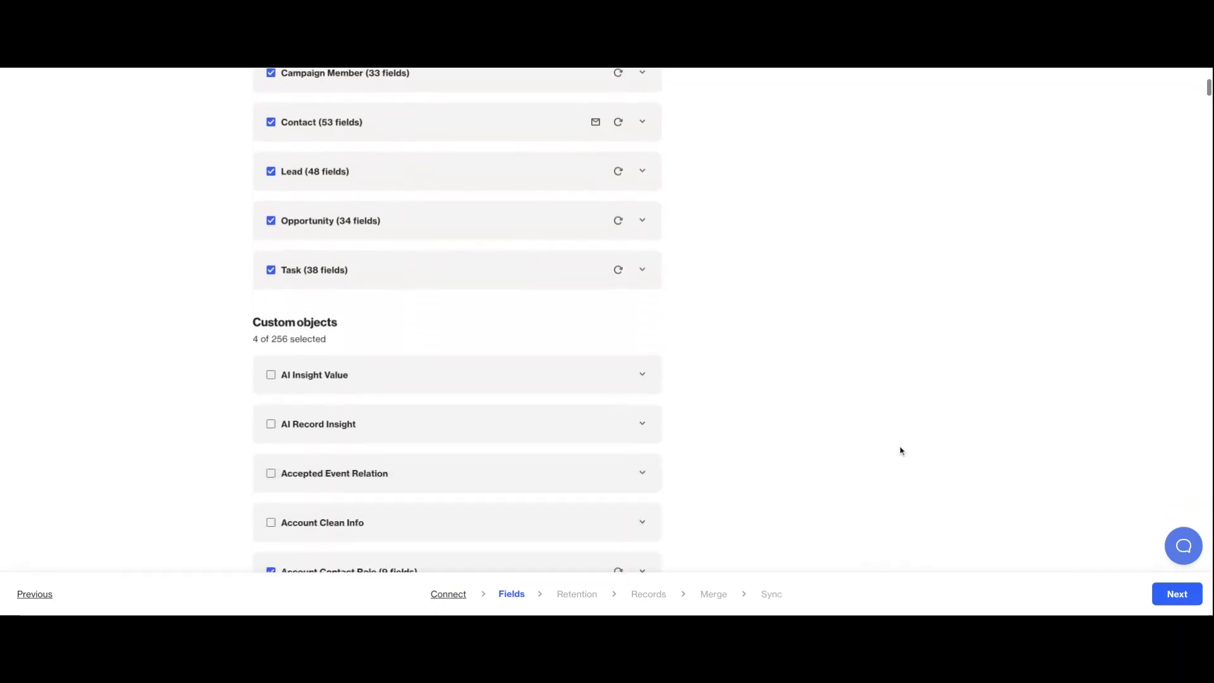
scroll(901, 451, "down", 2)
scroll(901, 451, "up", 1)
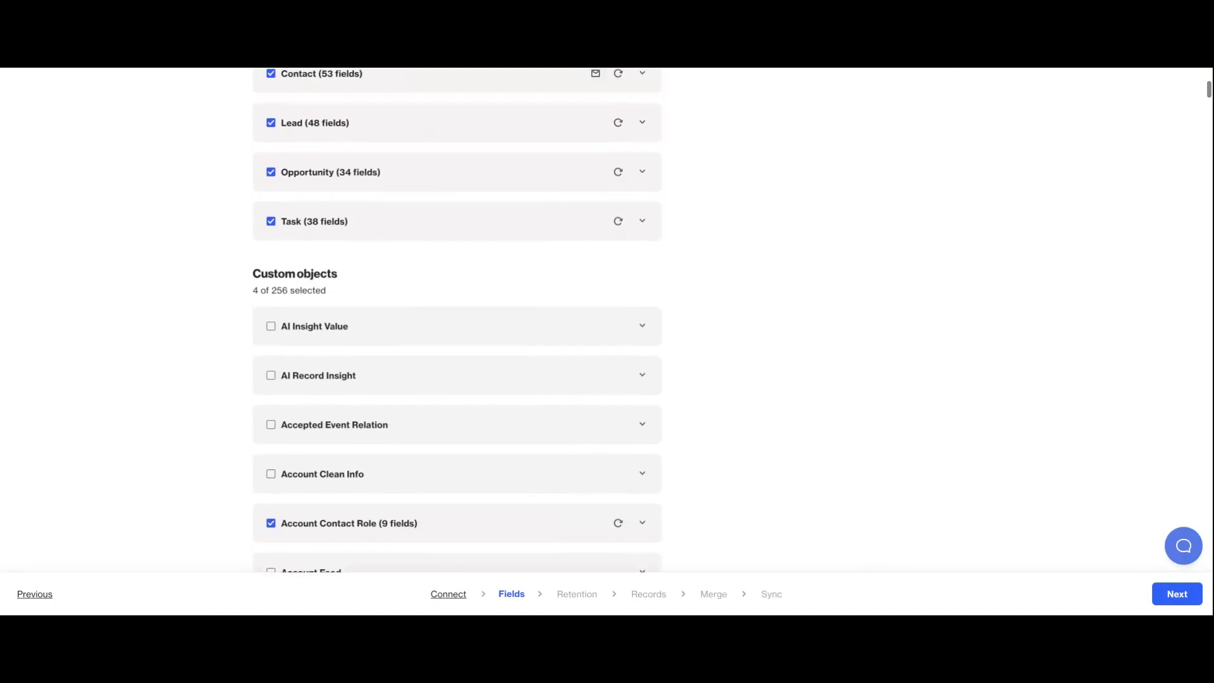
scroll(902, 450, "up", 4)
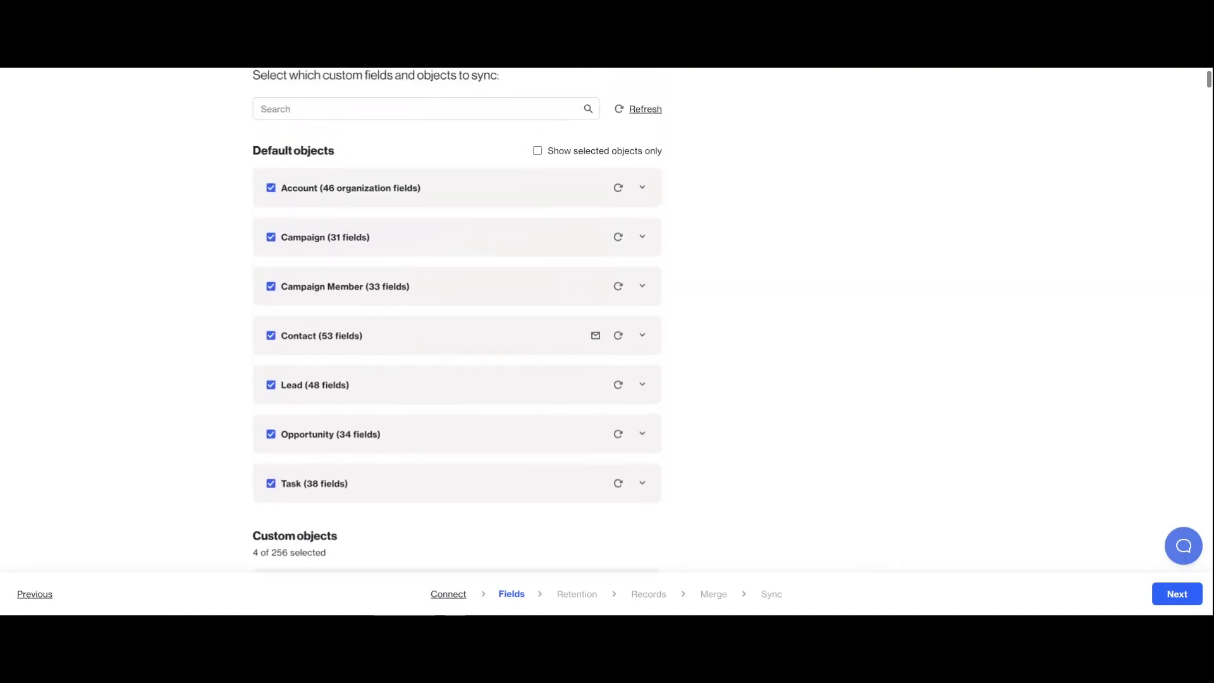
scroll(457, 319, "up", 1)
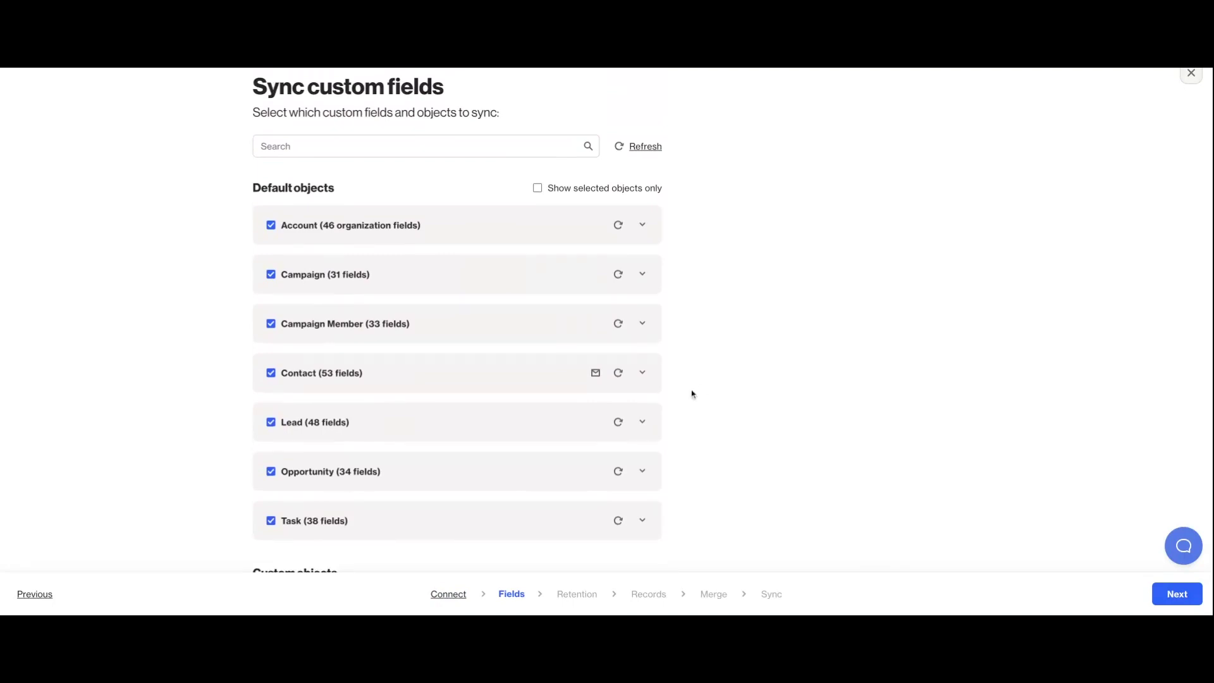
- Set Contact SMS permission to Clean Status equals In Sync and certify TCPA opt-in
left_click(643, 374)
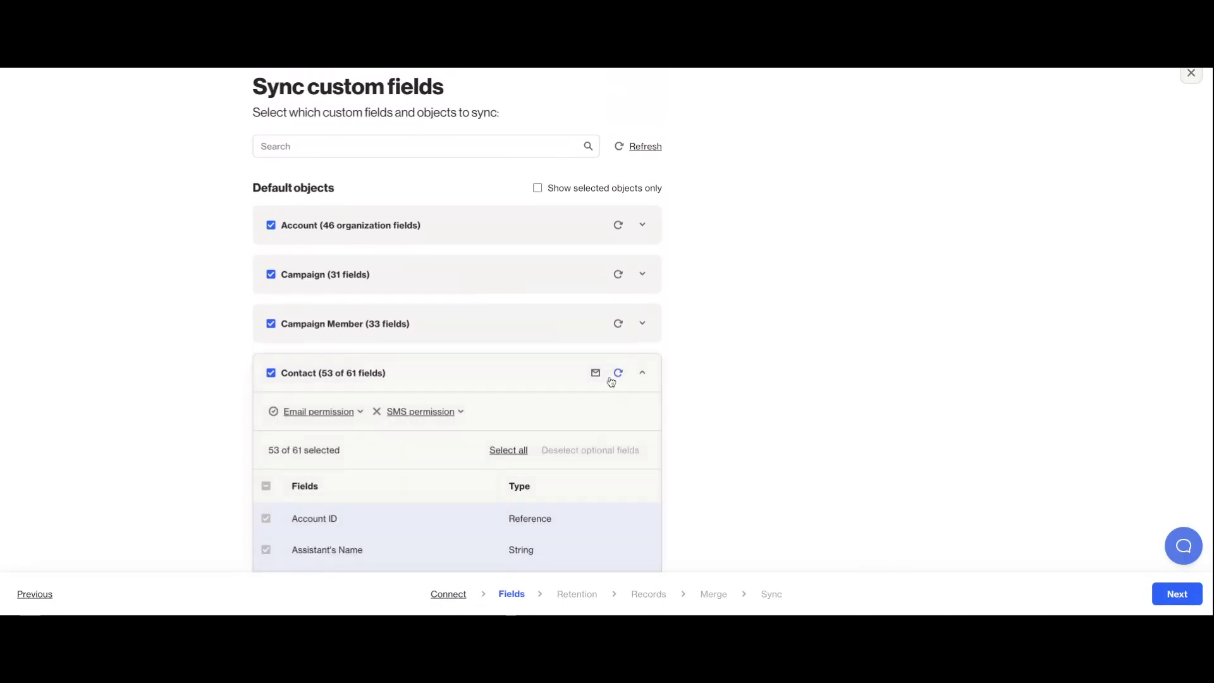
left_click(459, 412)
left_click(444, 468)
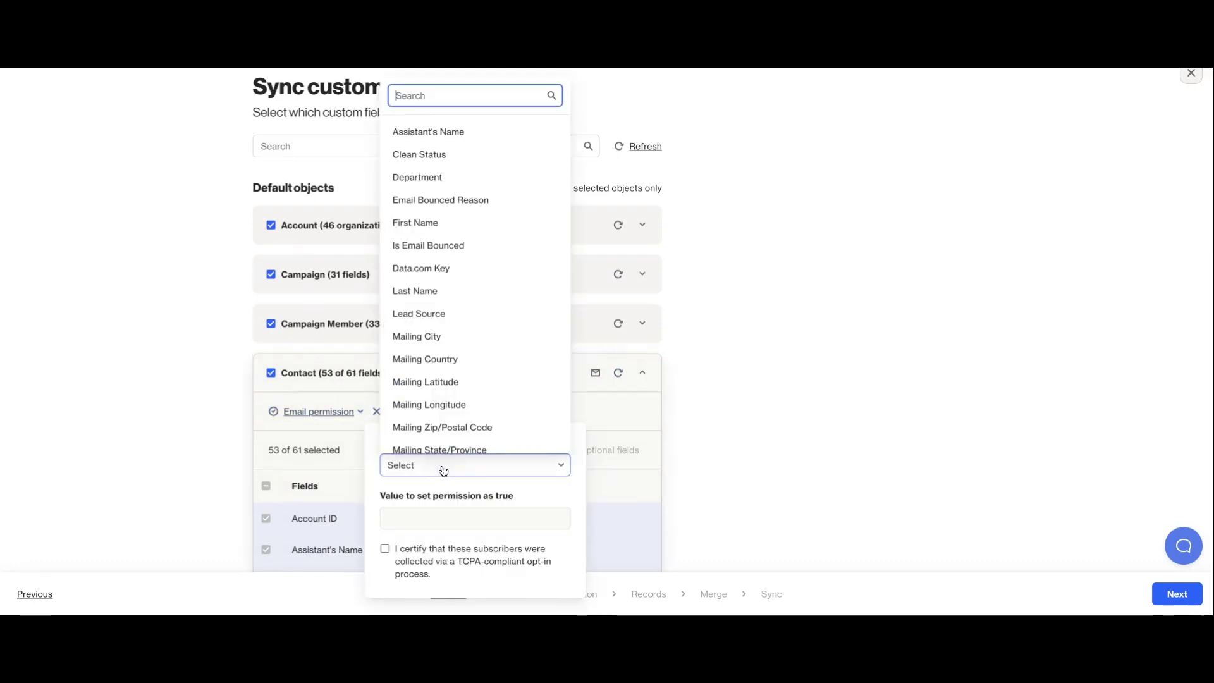
left_click(453, 155)
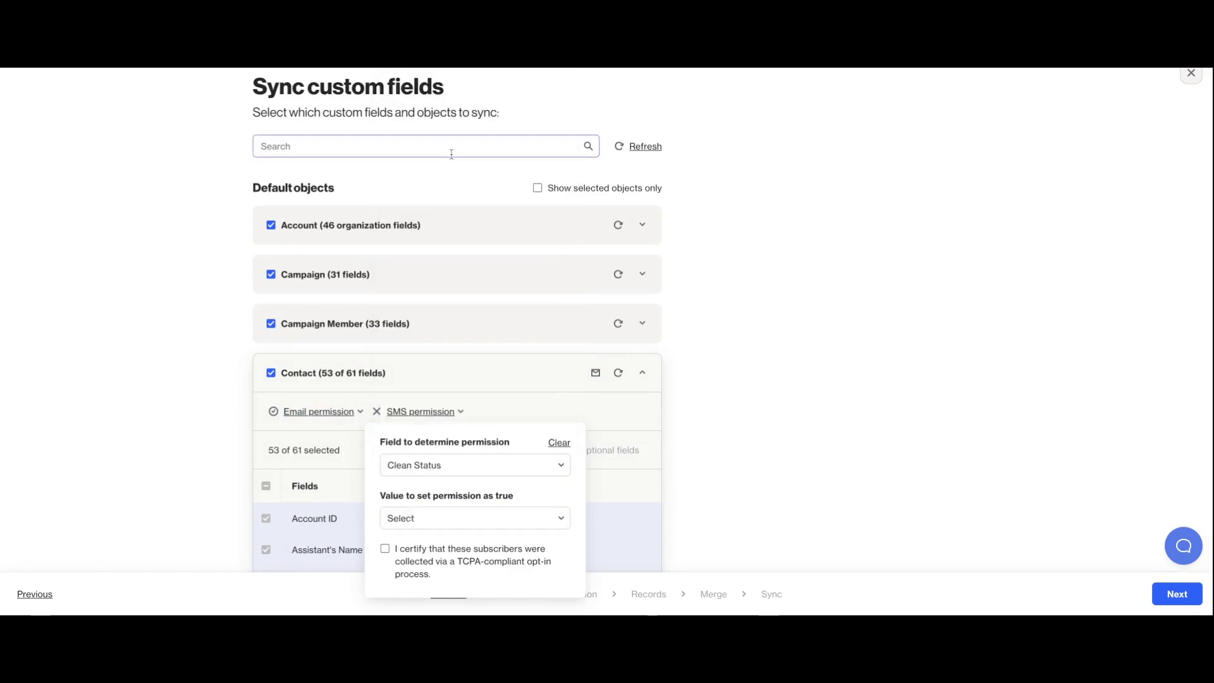
left_click(483, 525)
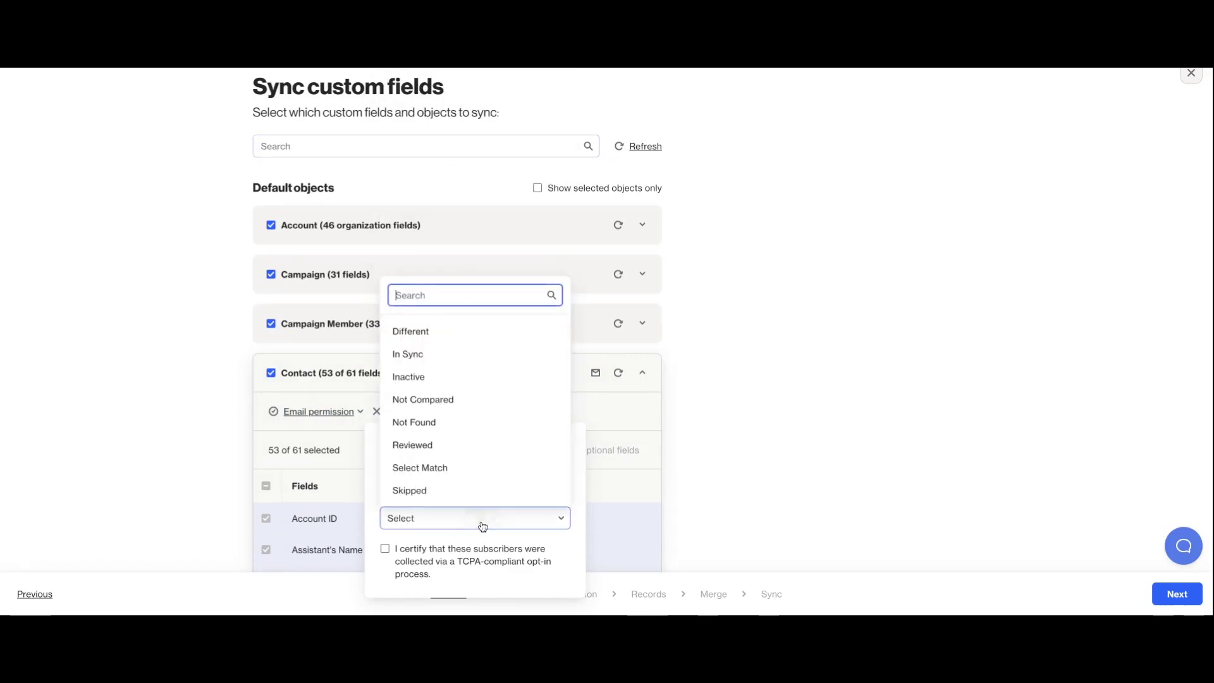
left_click(483, 355)
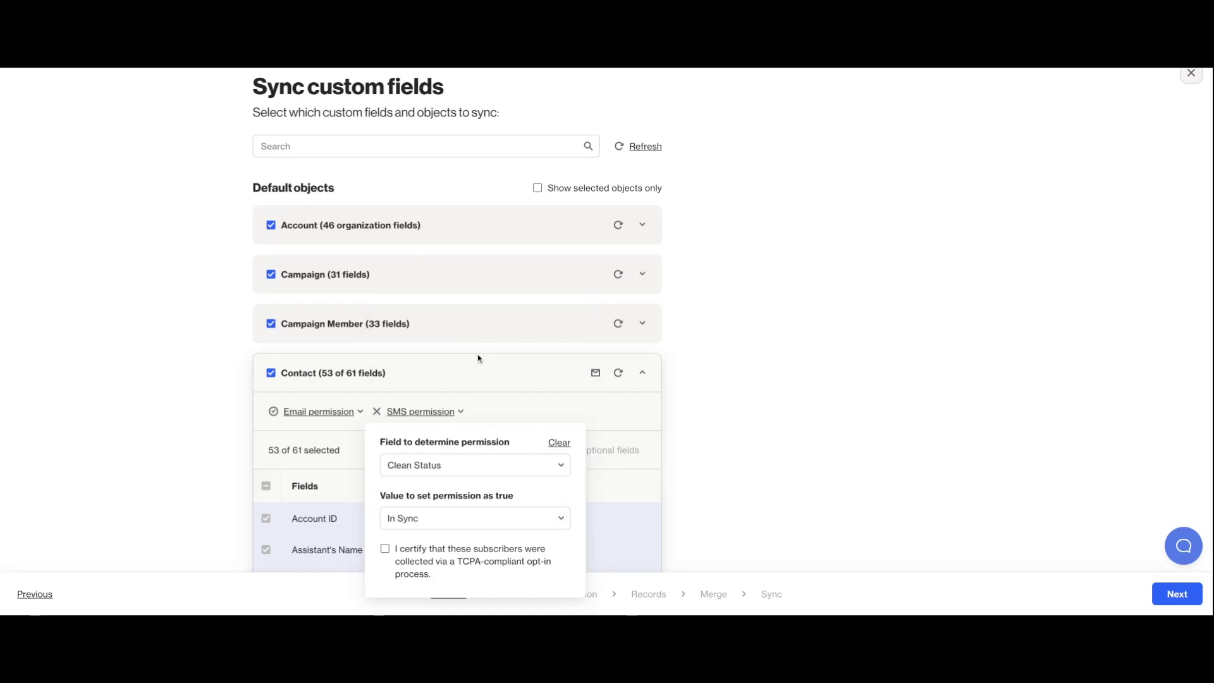
left_click(385, 551)
left_click(757, 482)
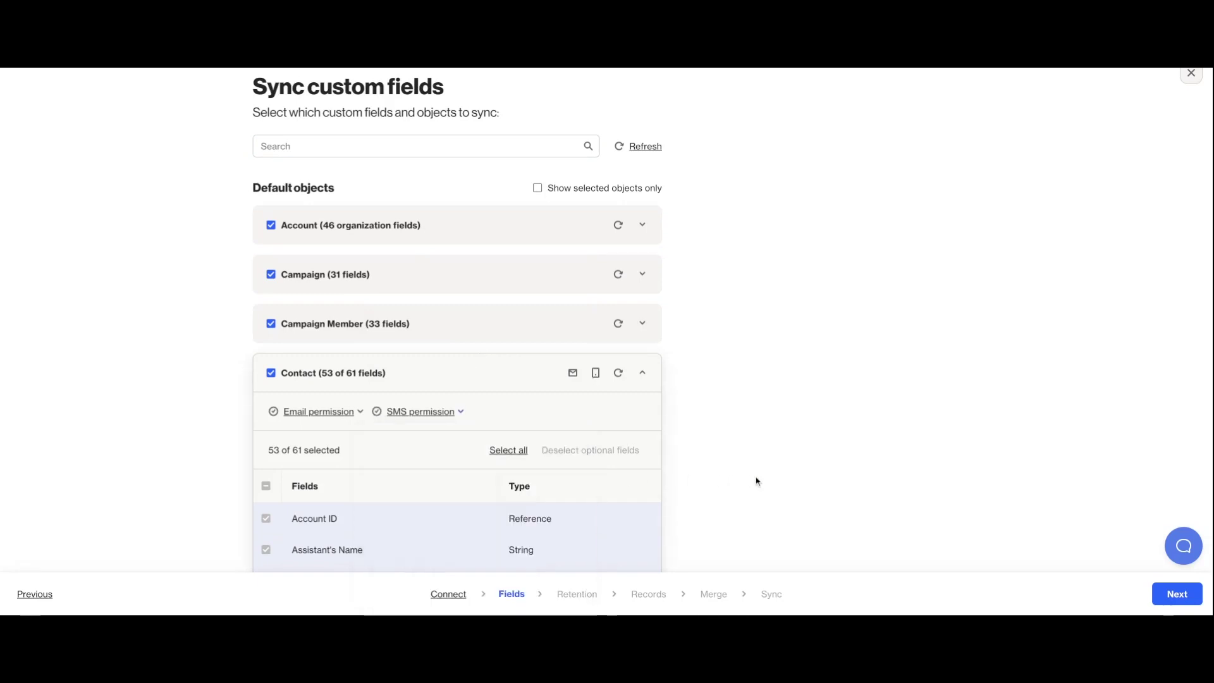
left_click(1159, 591)
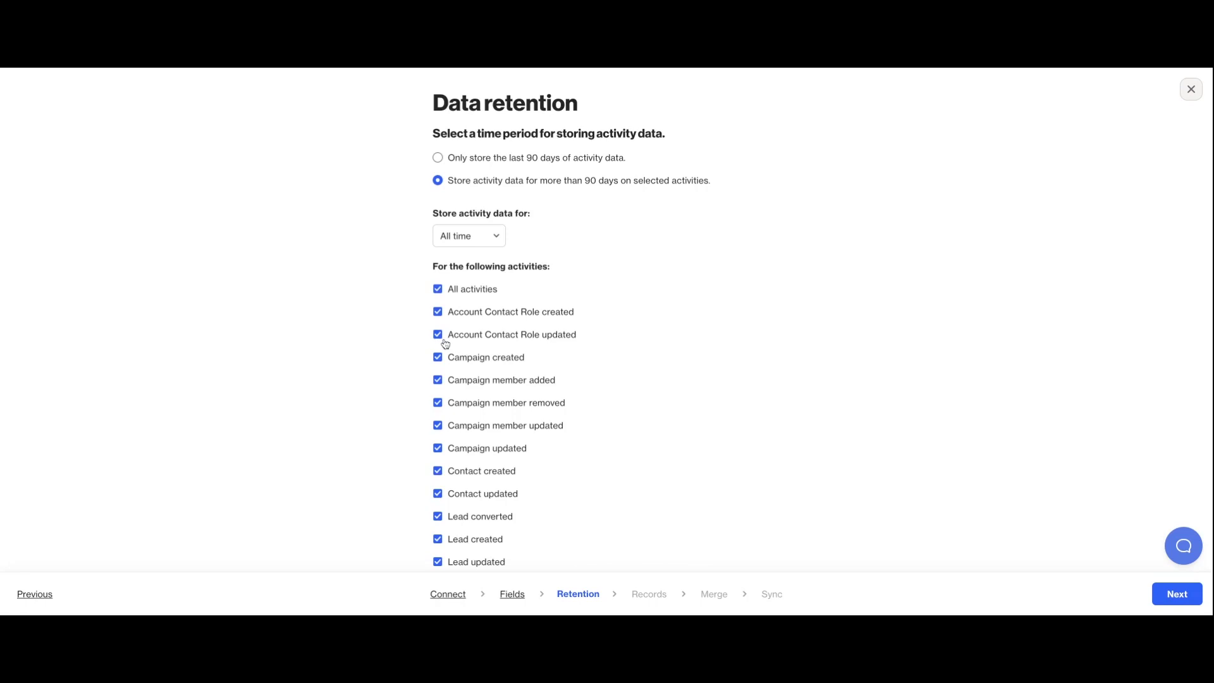
scroll(446, 344, "down", 3)
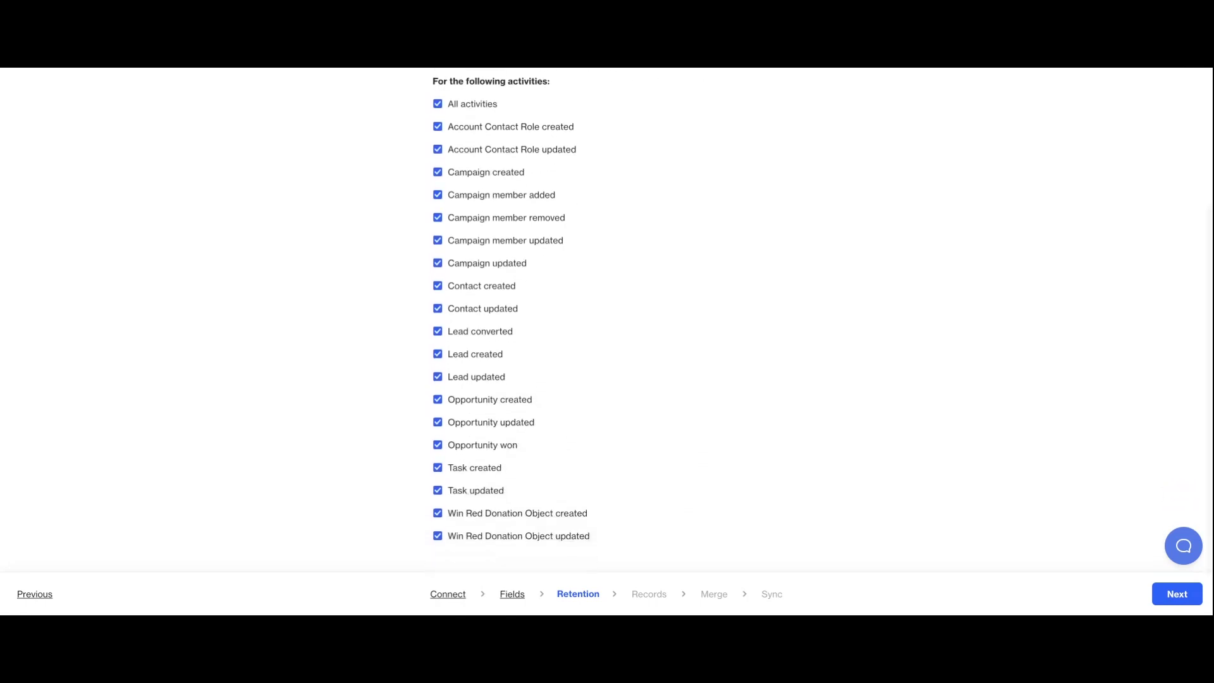
scroll(608, 319, "up", 3)
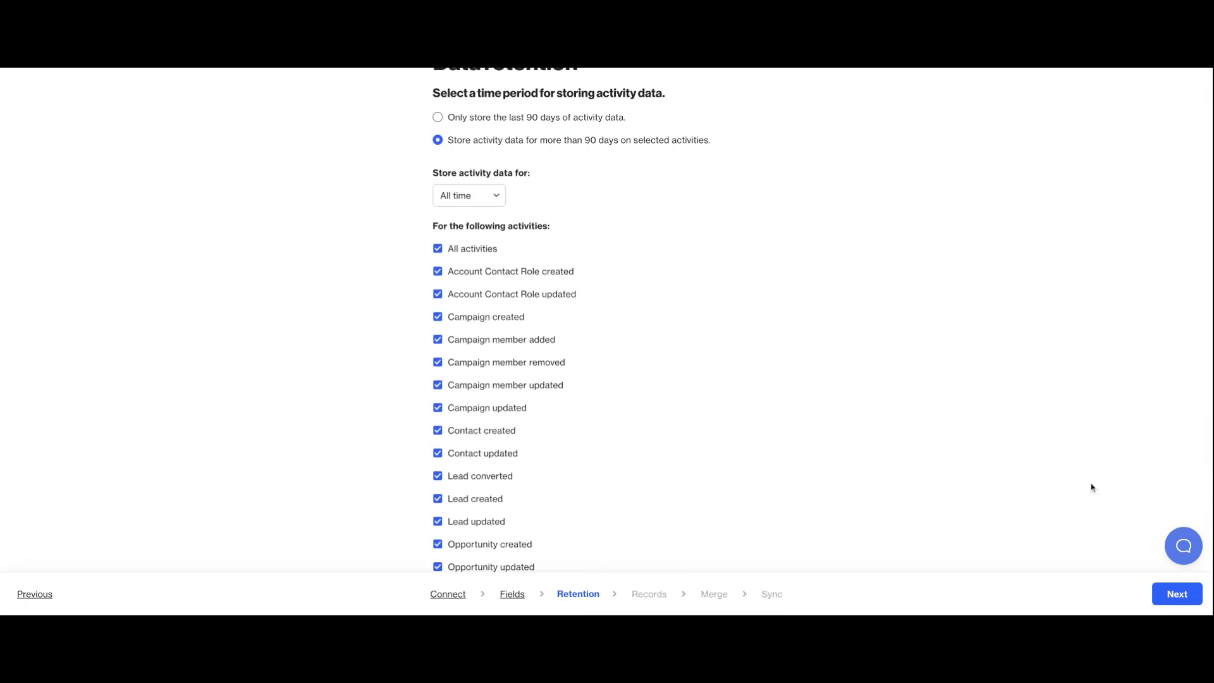
- Choose Sync all Salesforce records, not Selectively sync, and proceed to the Merge step
left_click(1189, 597)
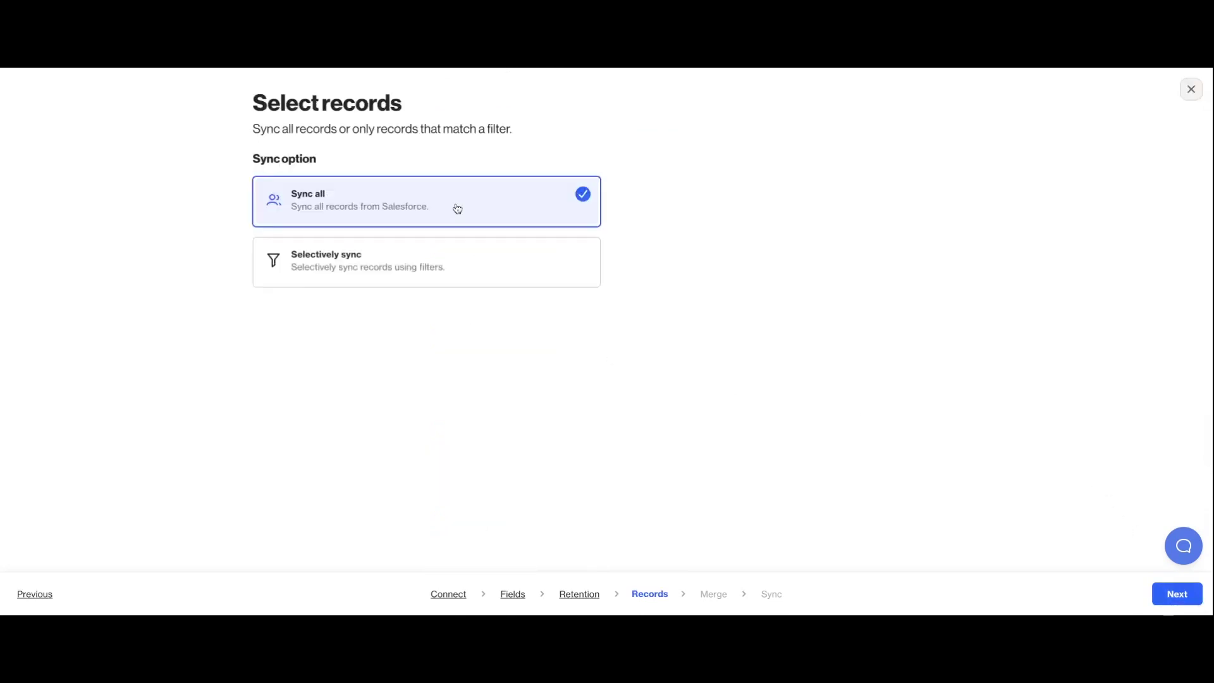
left_click(455, 243)
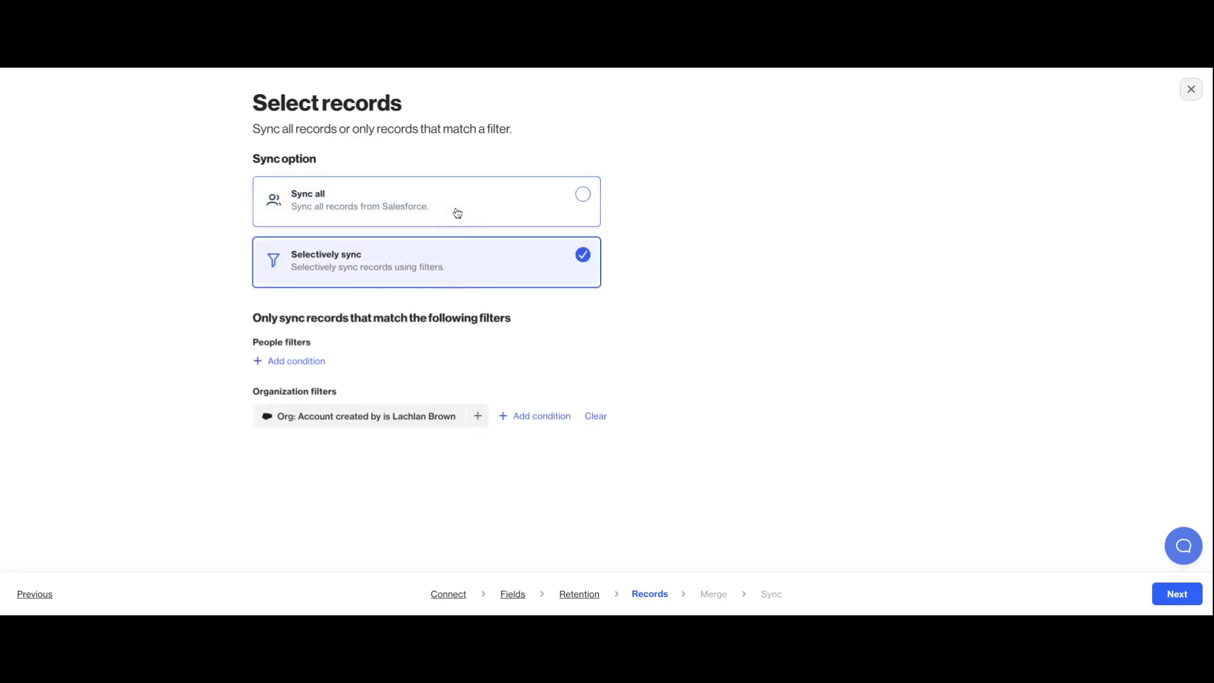
mouse_move(453, 418)
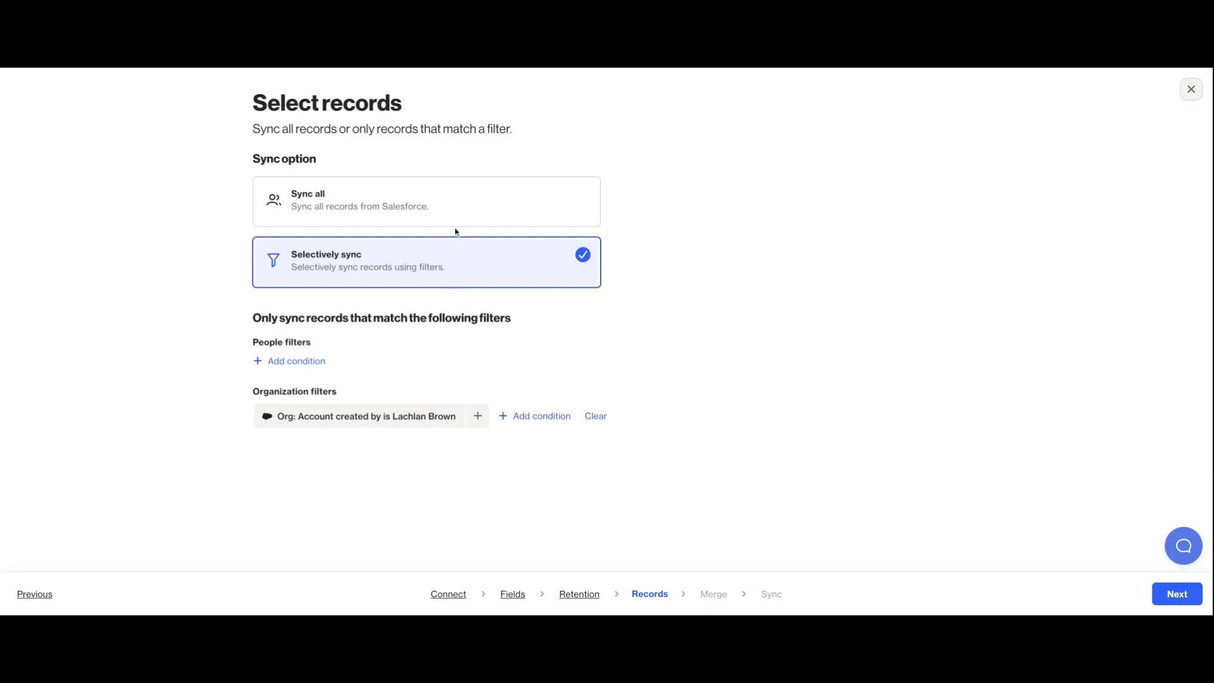
left_click(458, 209)
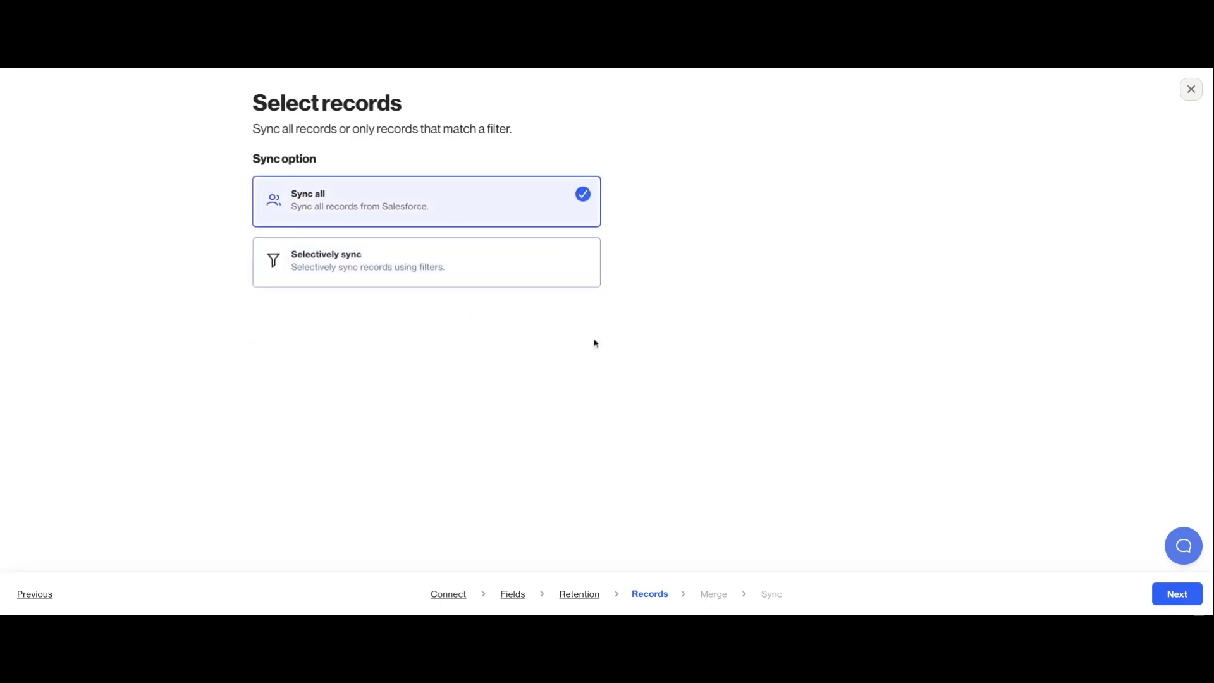
left_click(1178, 595)
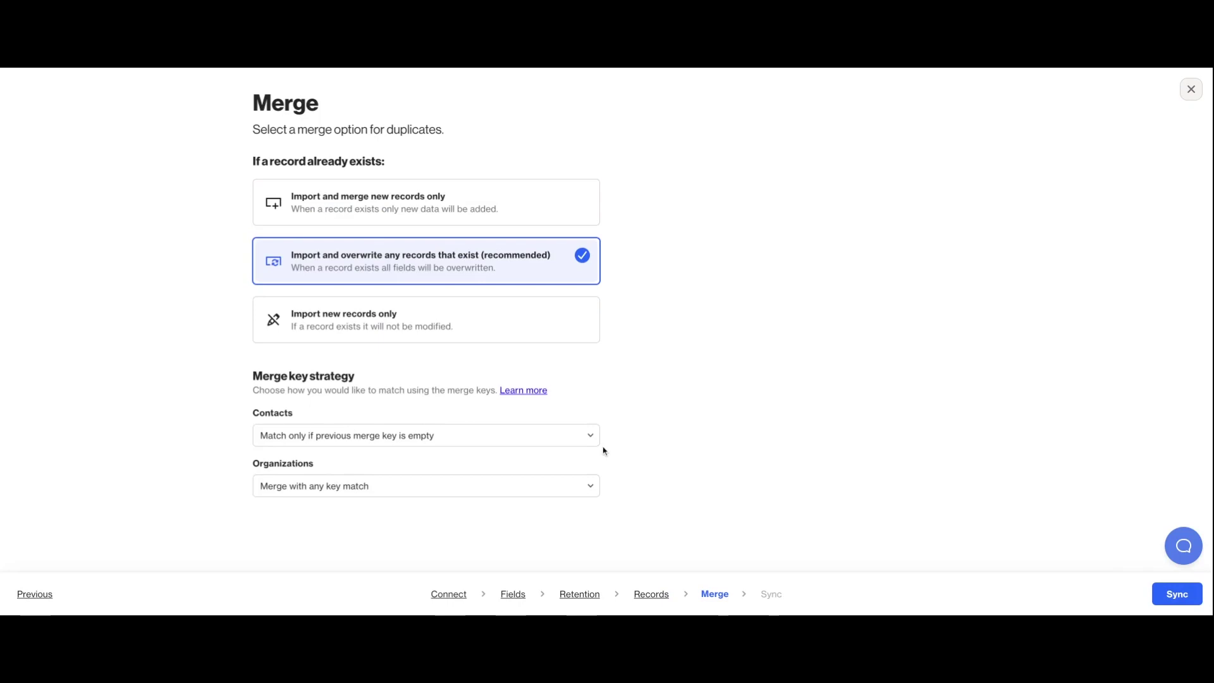
- Merge contacts on any key match, organizations only if previous merge key is empty, then start syncing
left_click(595, 438)
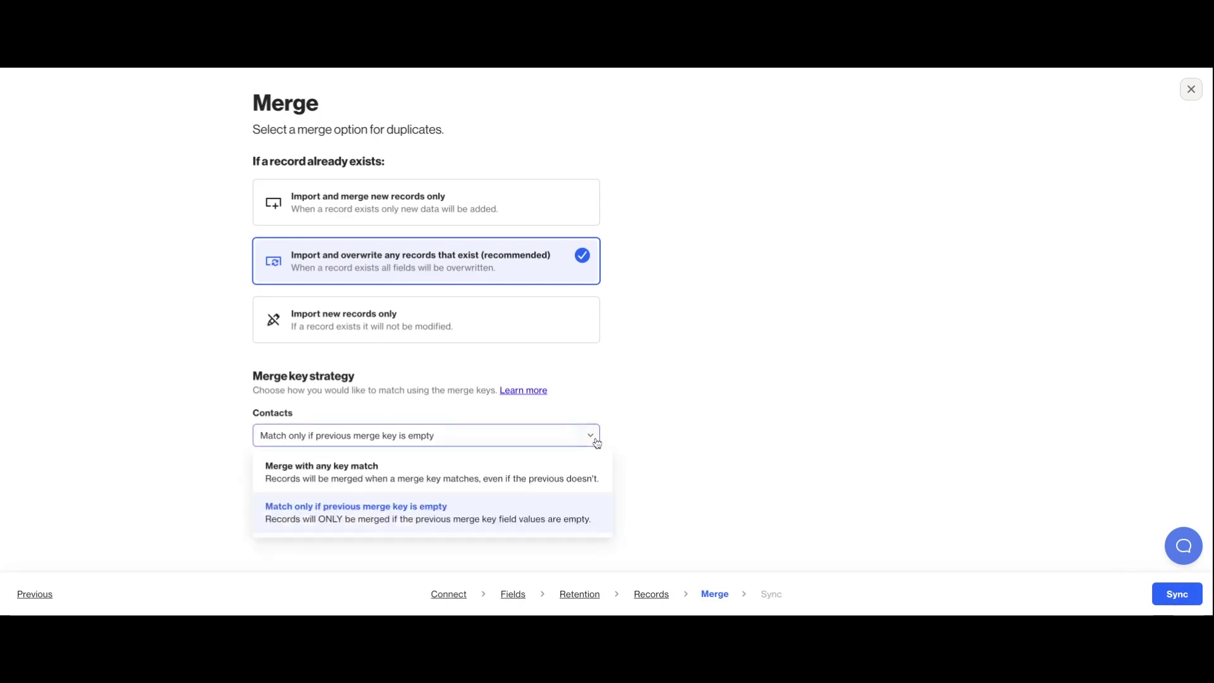
left_click(579, 472)
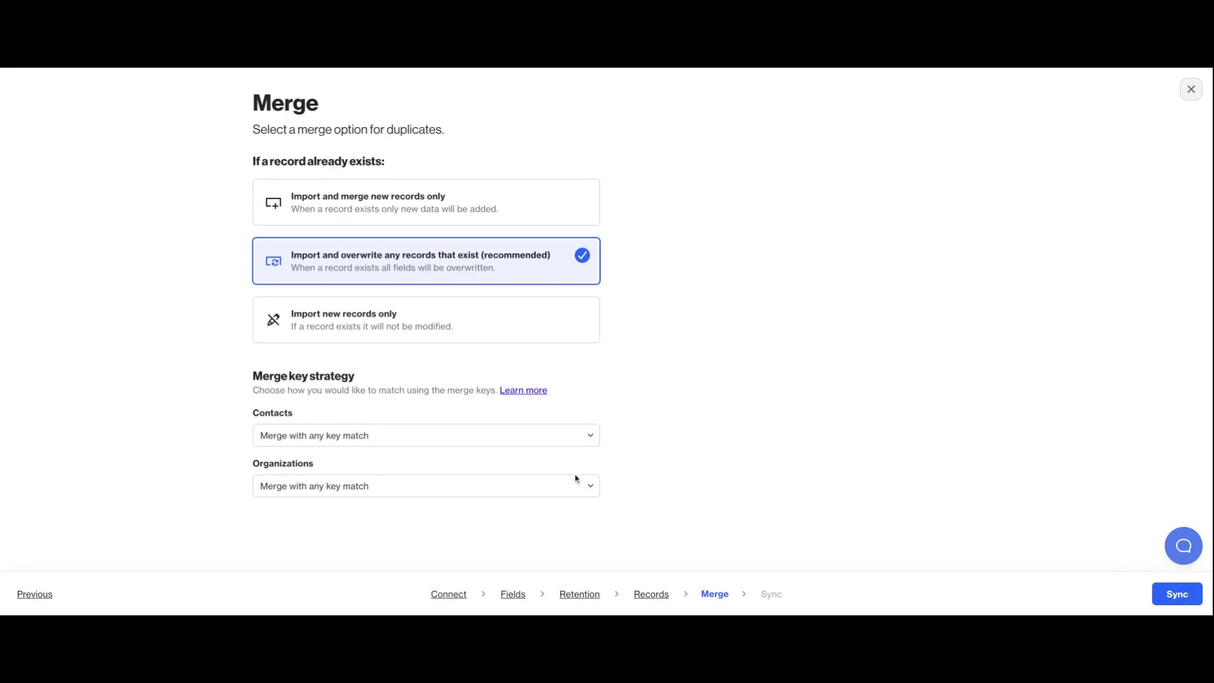
left_click(576, 481)
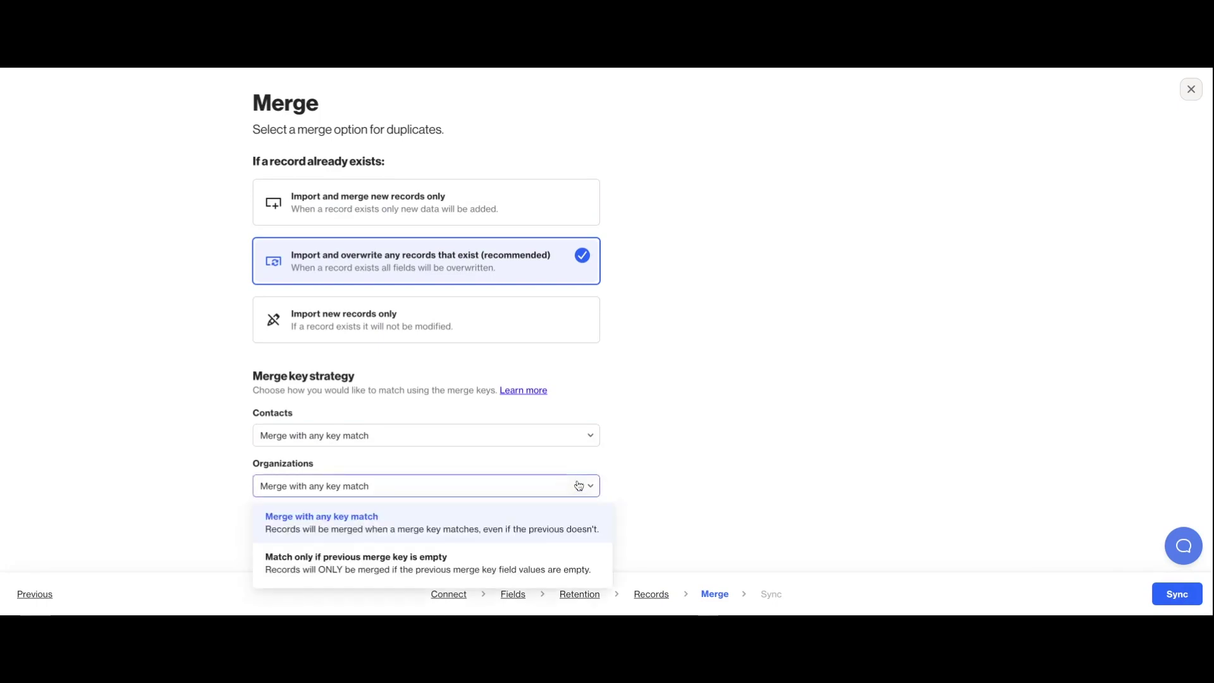
left_click(560, 557)
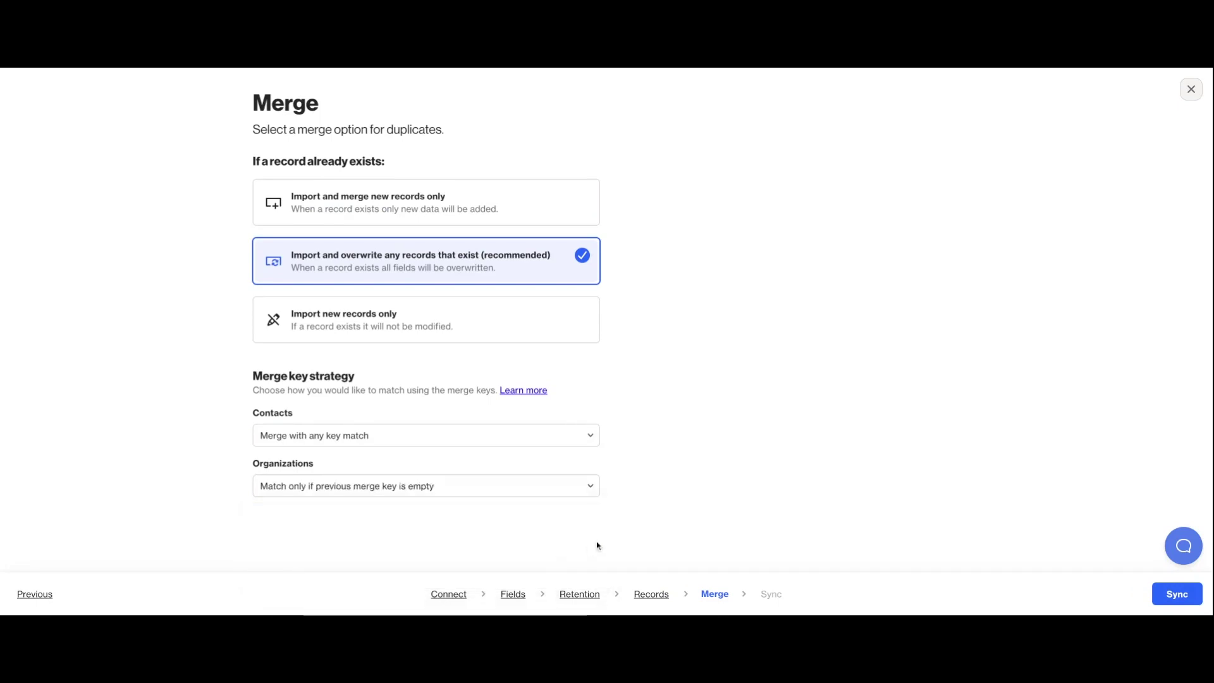
left_click(1178, 595)
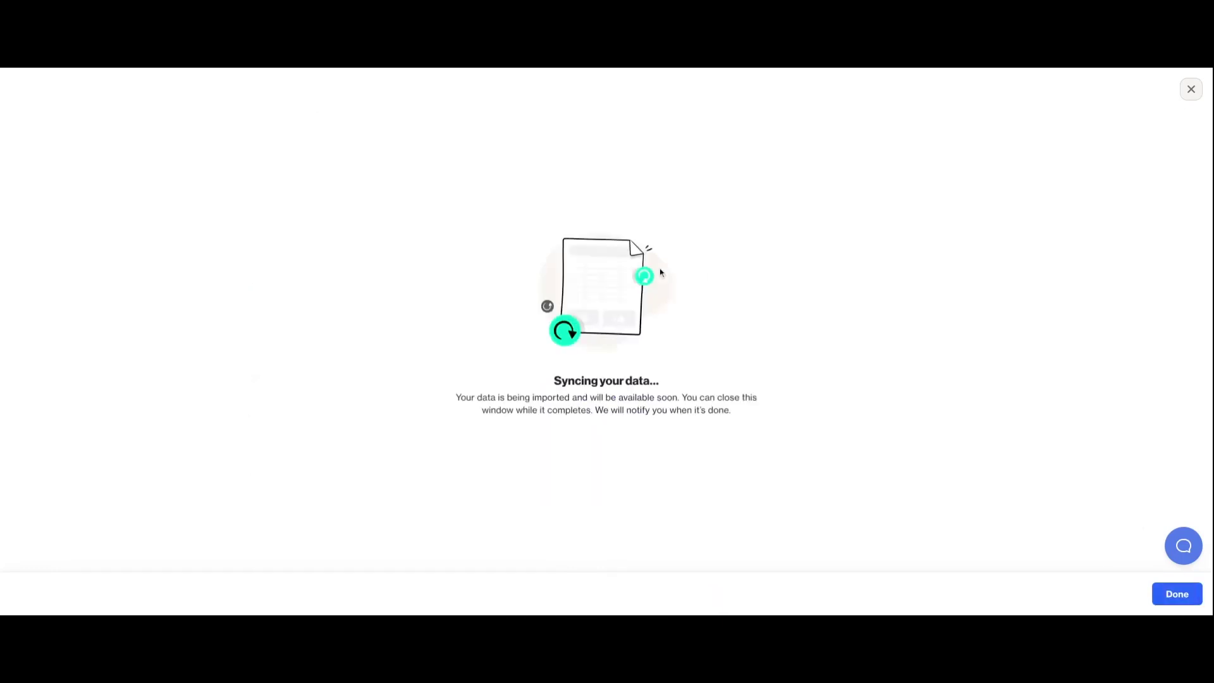
- Dismiss the Salesforce syncing screen with Done
left_click(1176, 595)
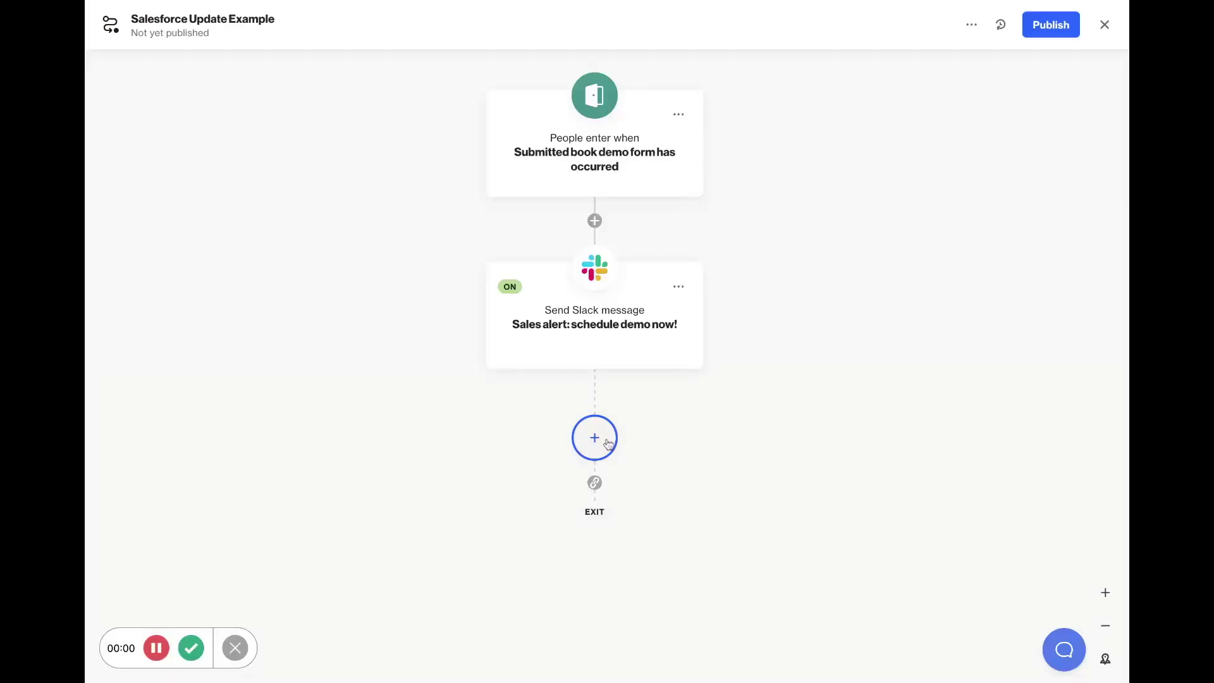
- Add an Update field action after the Slack alert setting Email permission to True
left_click(595, 436)
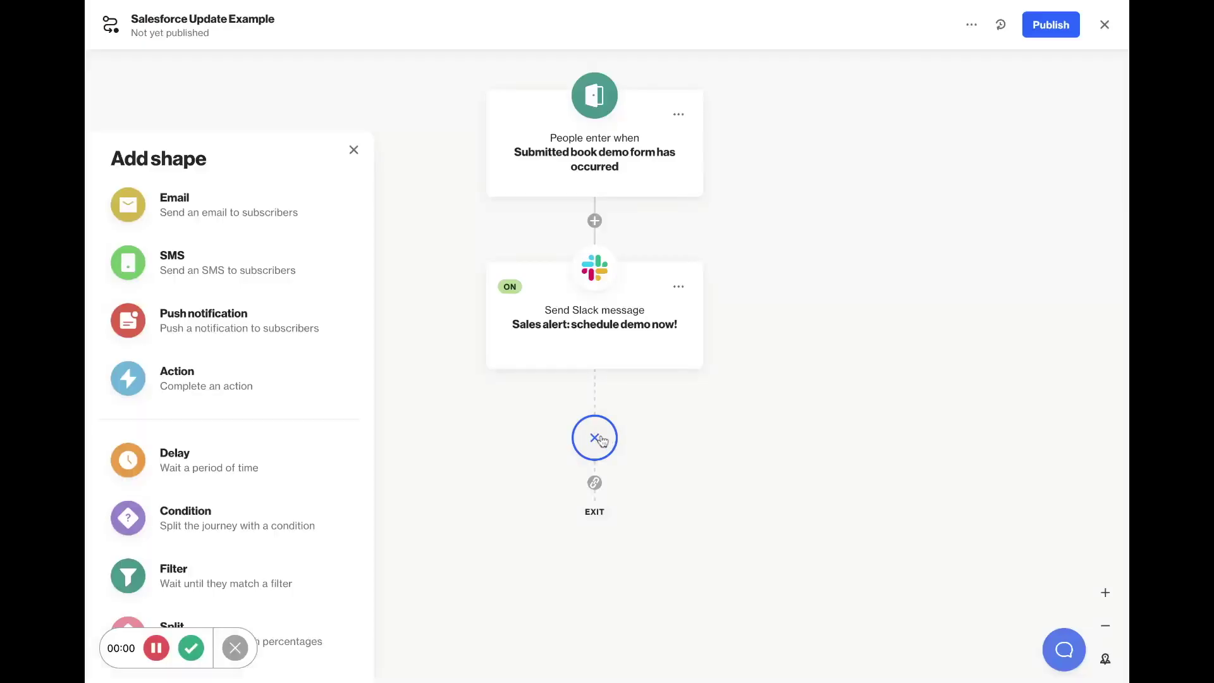
left_click(249, 382)
left_click(236, 279)
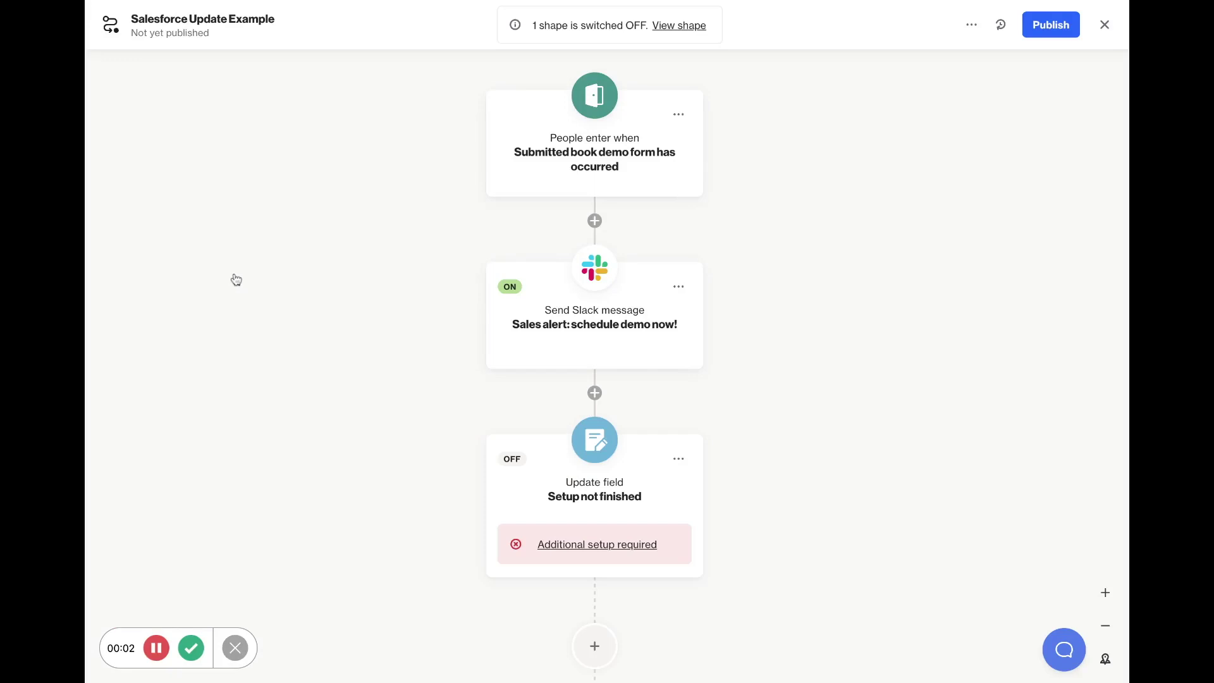
left_click(258, 163)
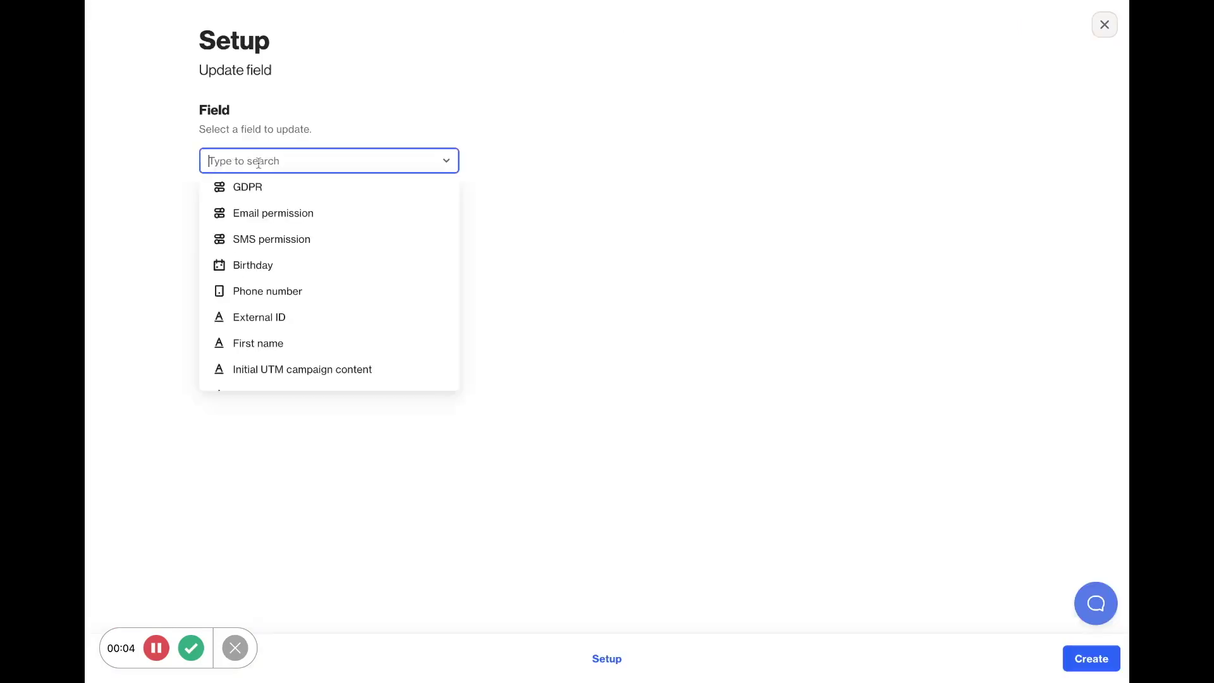
left_click(253, 215)
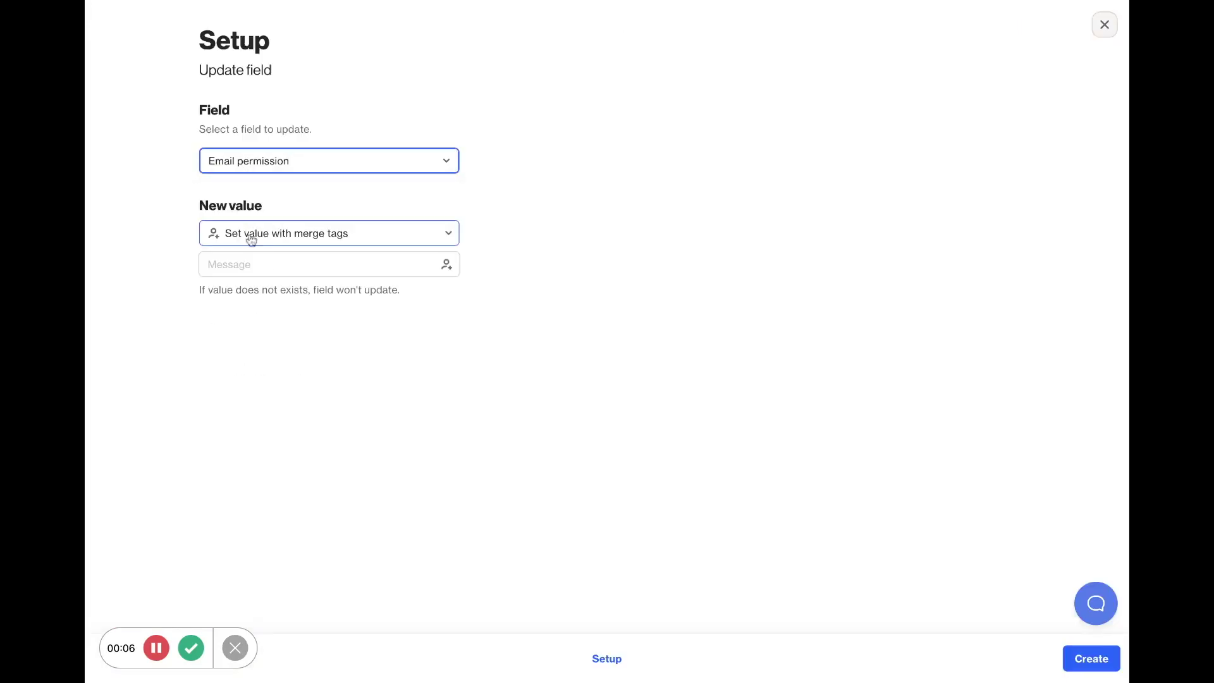
left_click(250, 234)
left_click(235, 333)
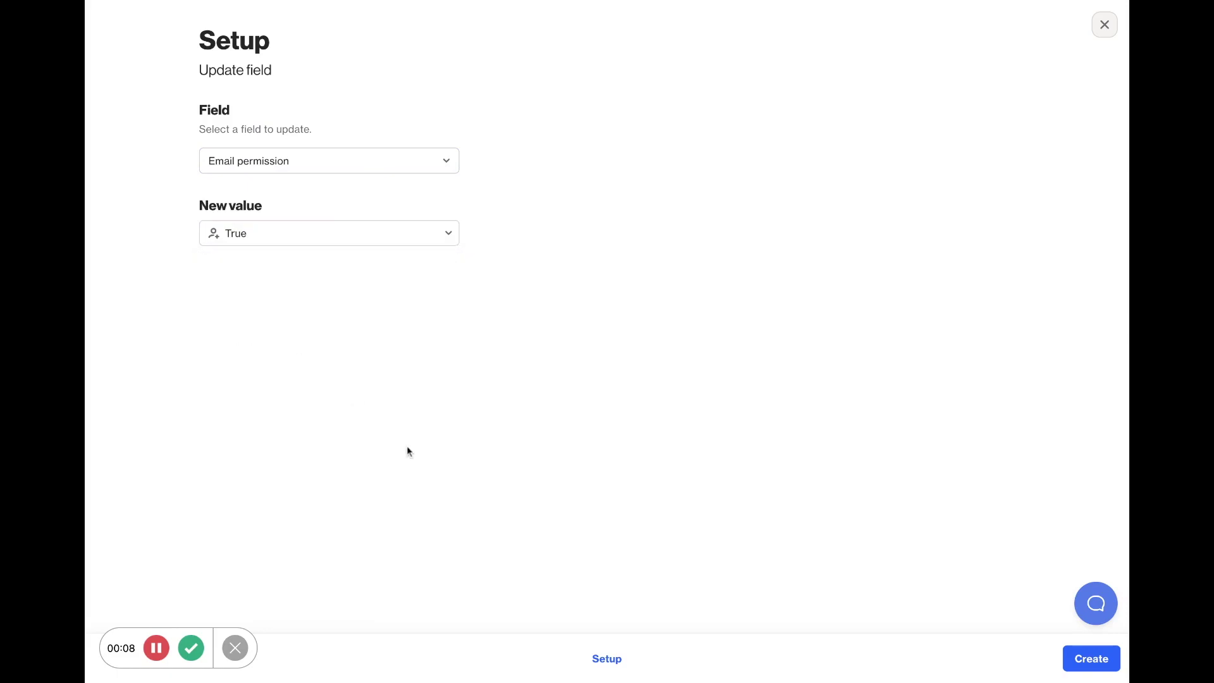
left_click(1090, 658)
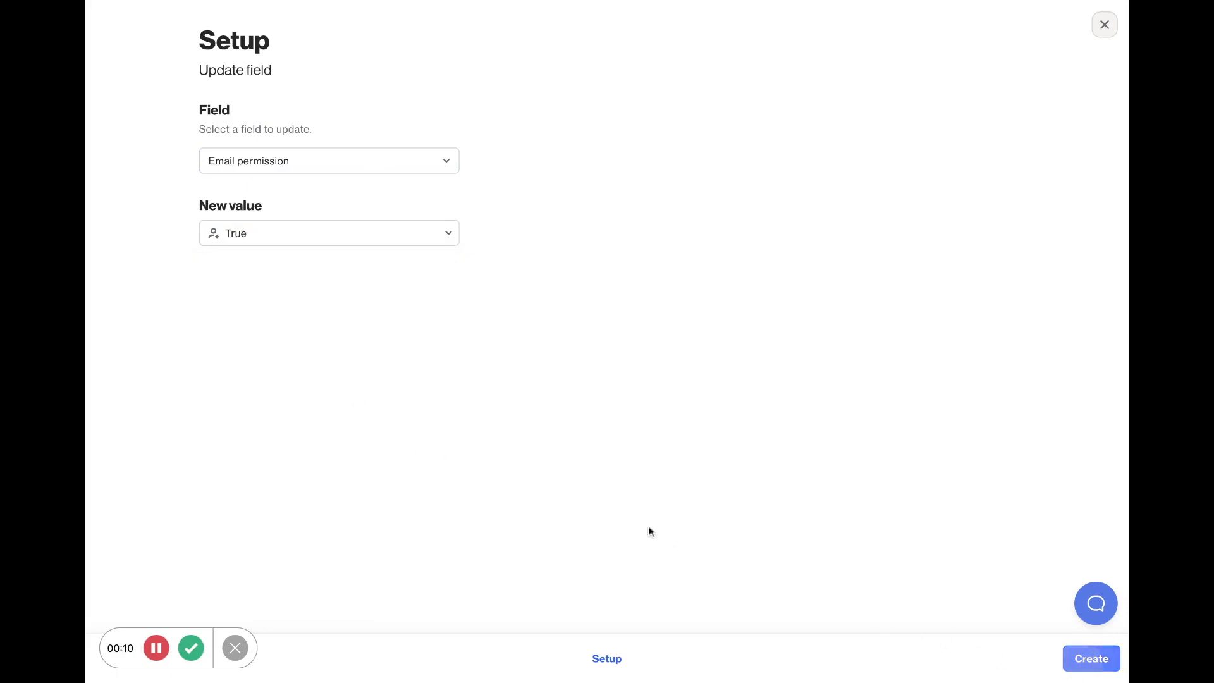
- Keep the suggested title 'Email permission : true' for the new step
left_click(443, 400)
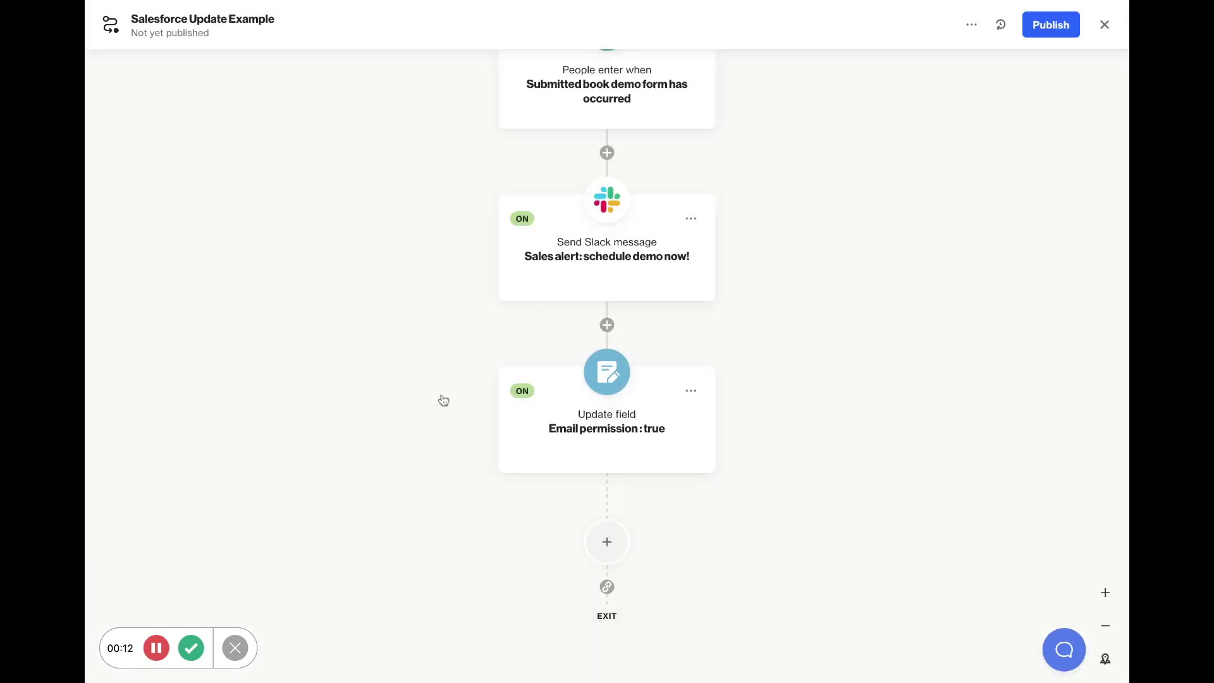